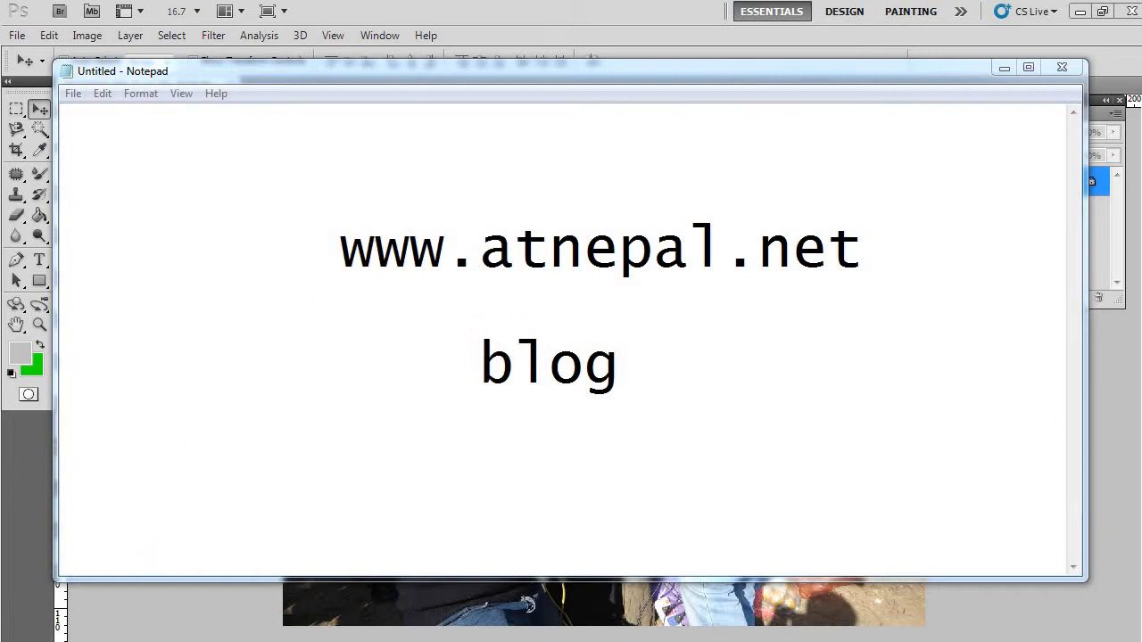
- Switch from Notepad to the photo open in Photoshop and choose the Eraser Tool
left_click(134, 641)
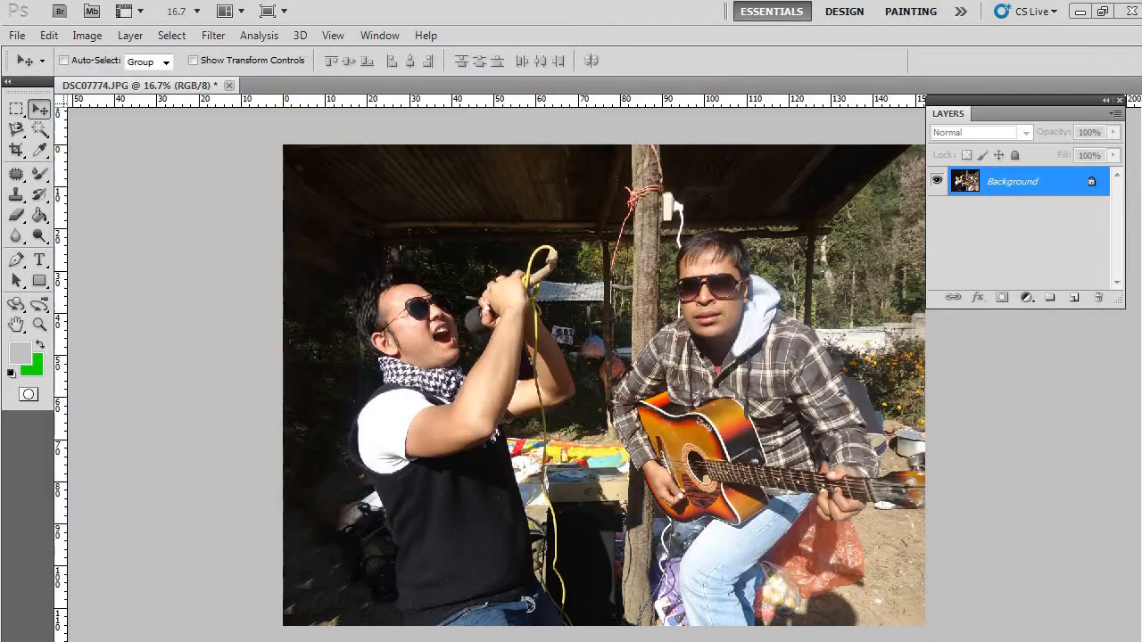
left_click(11, 223)
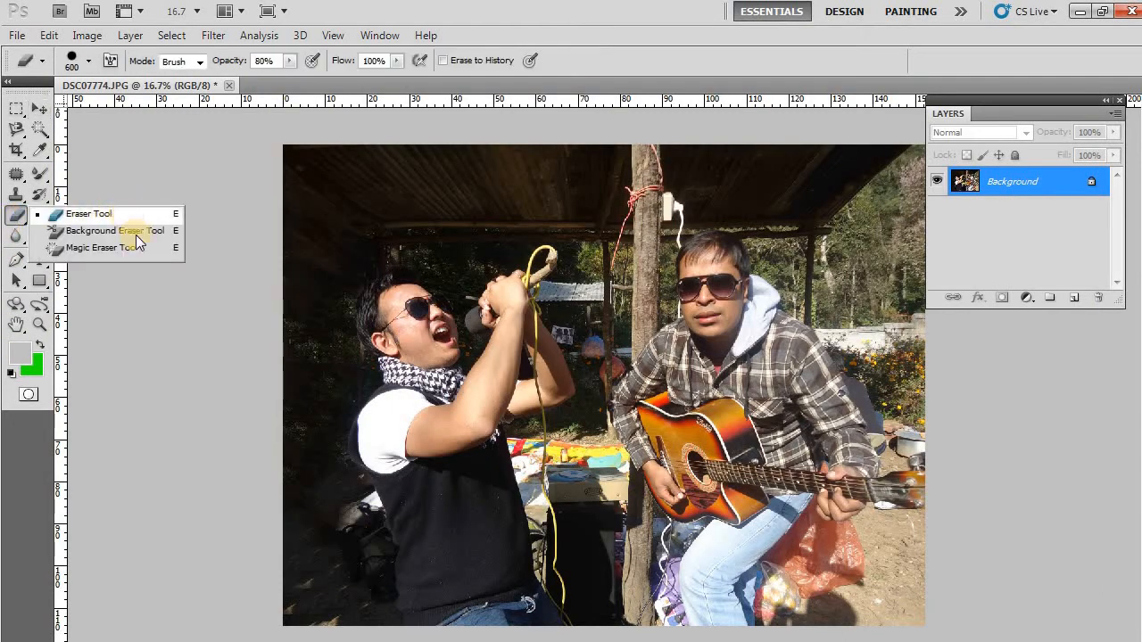
left_click(117, 215)
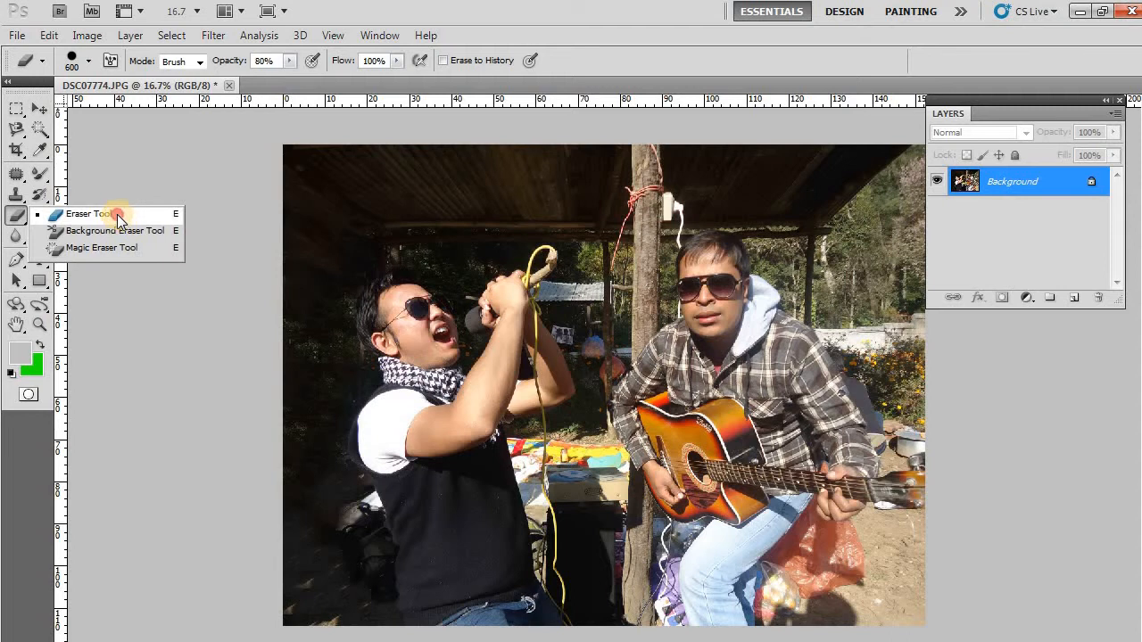
- Convert the locked Background into a regular layer named Layer 0 and add a new empty layer named Layer 1
double_click(1091, 185)
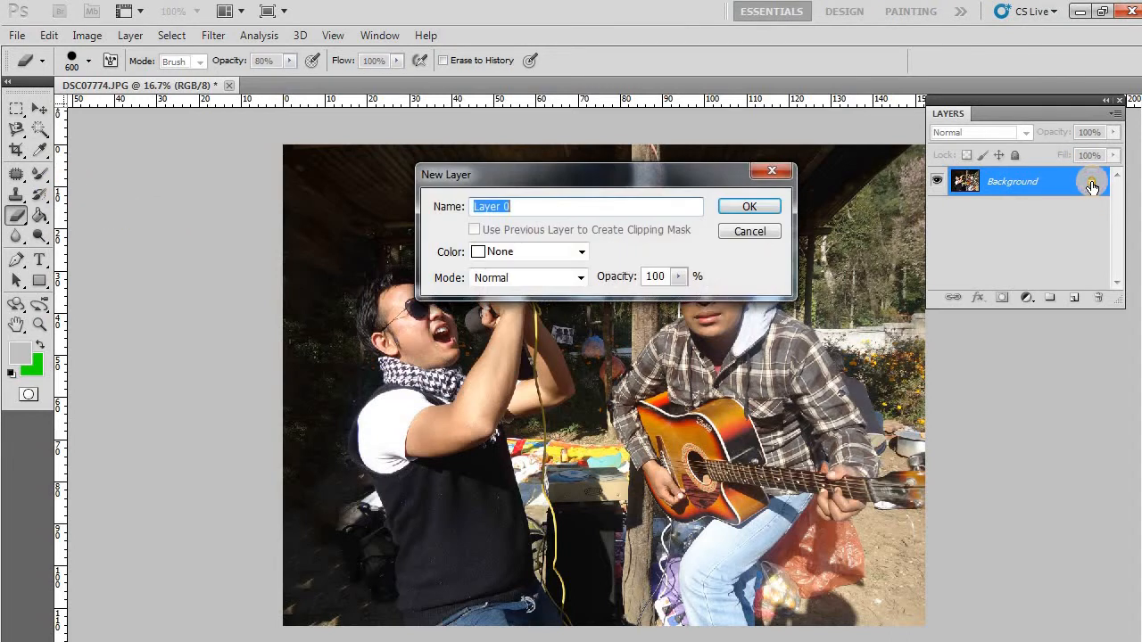
left_click(767, 208)
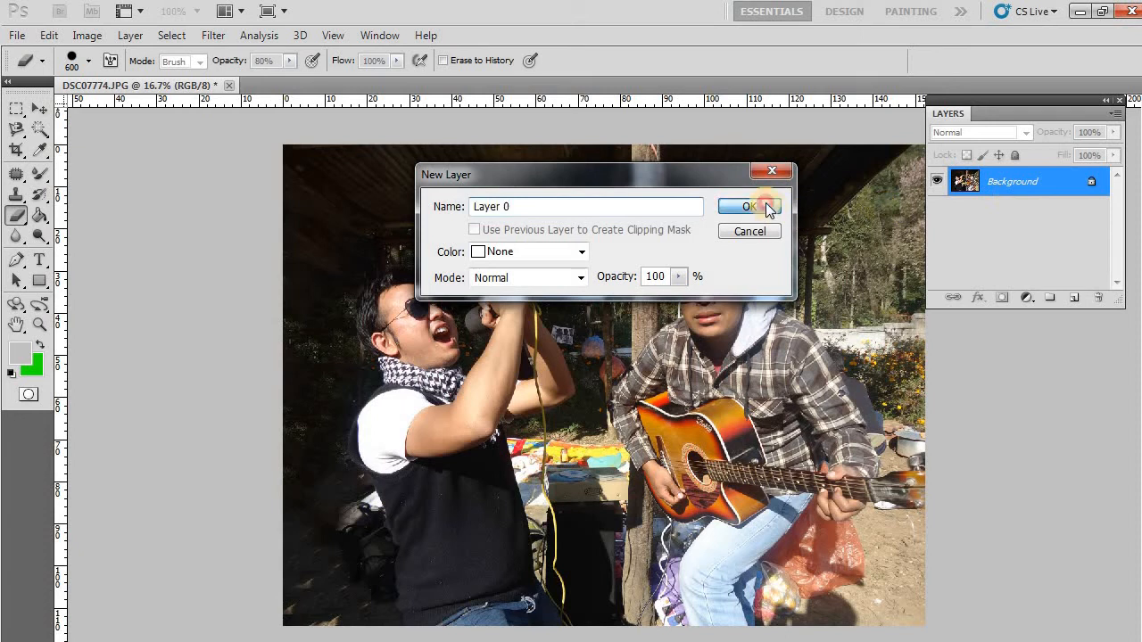
left_click(126, 36)
mouse_move(136, 55)
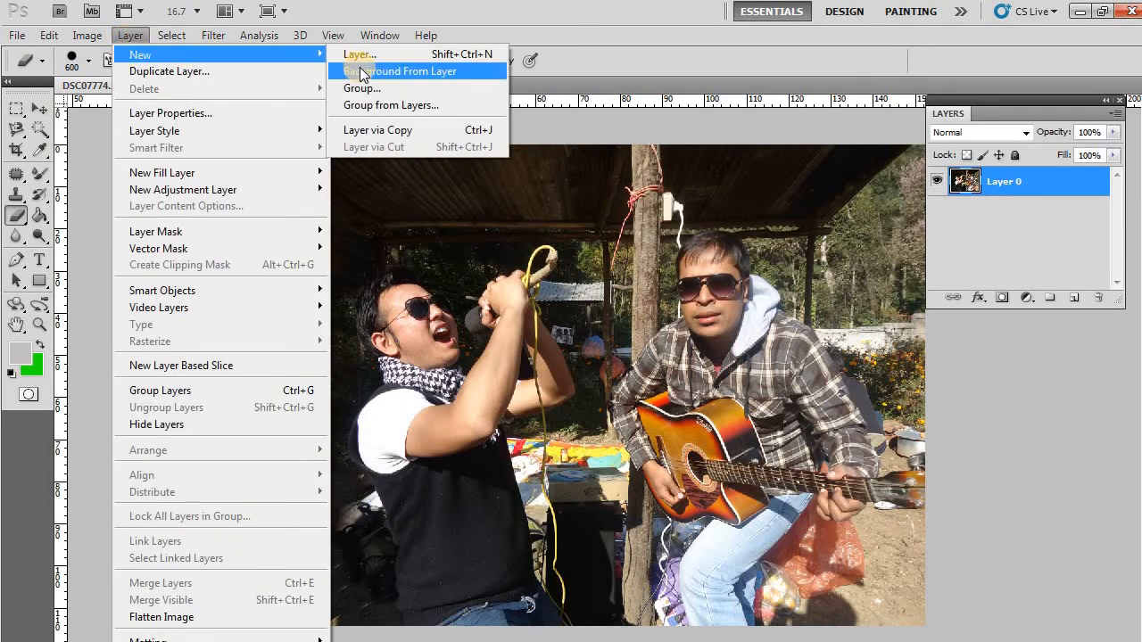
left_click(357, 55)
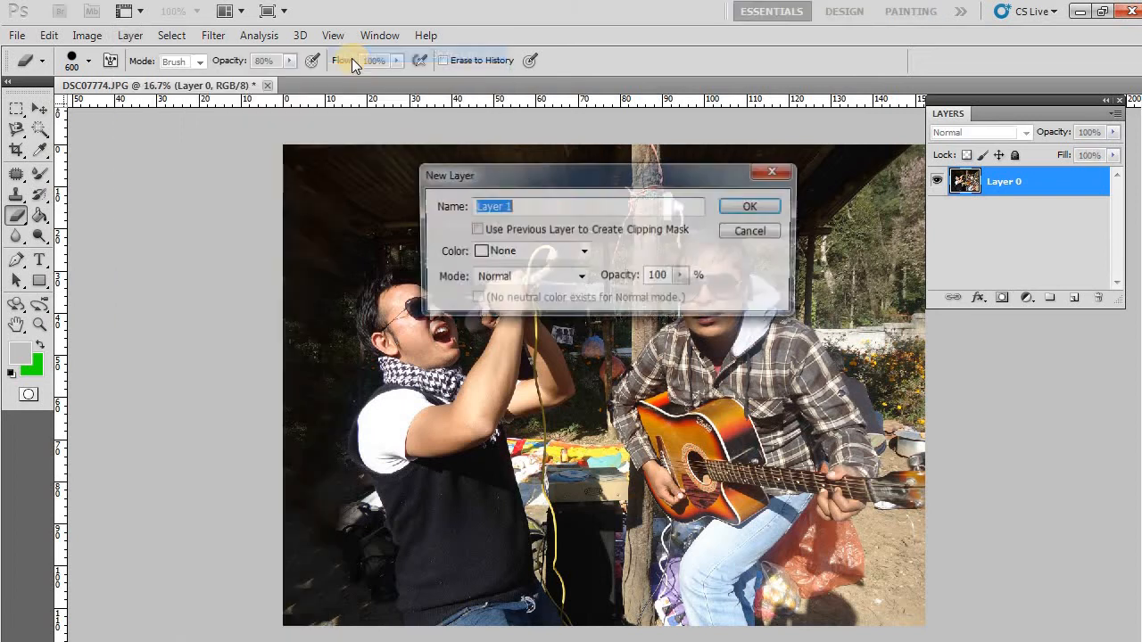
left_click(754, 206)
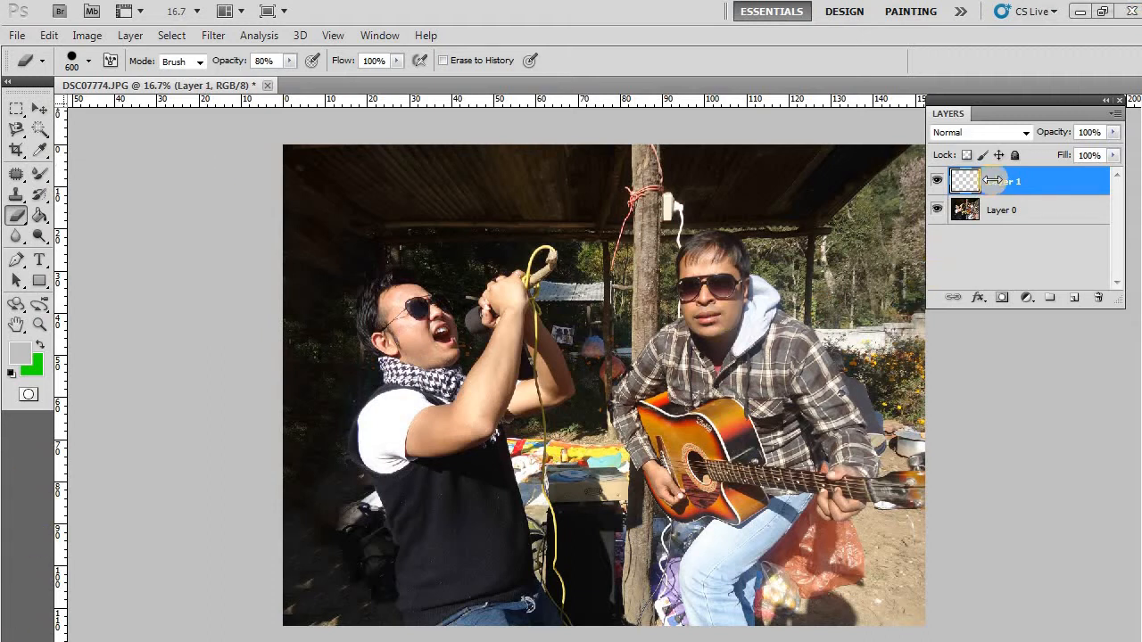
- Set the foreground colour to black and fill Layer 1 with it using the Paint Bucket
left_click(25, 360)
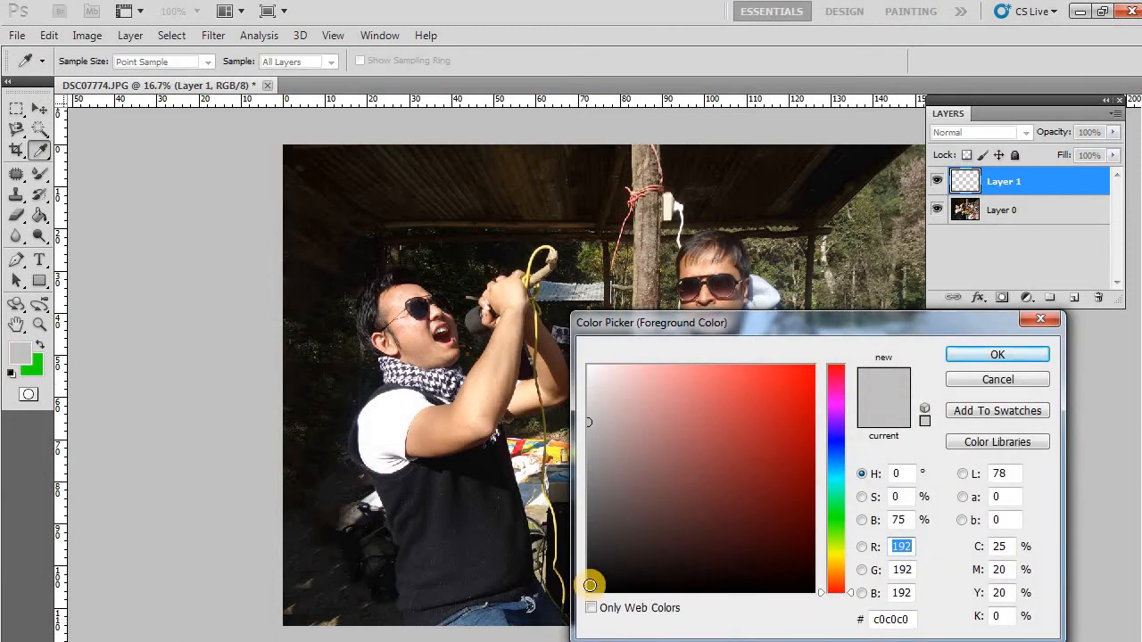
left_click(589, 585)
left_click(996, 357)
key("e")
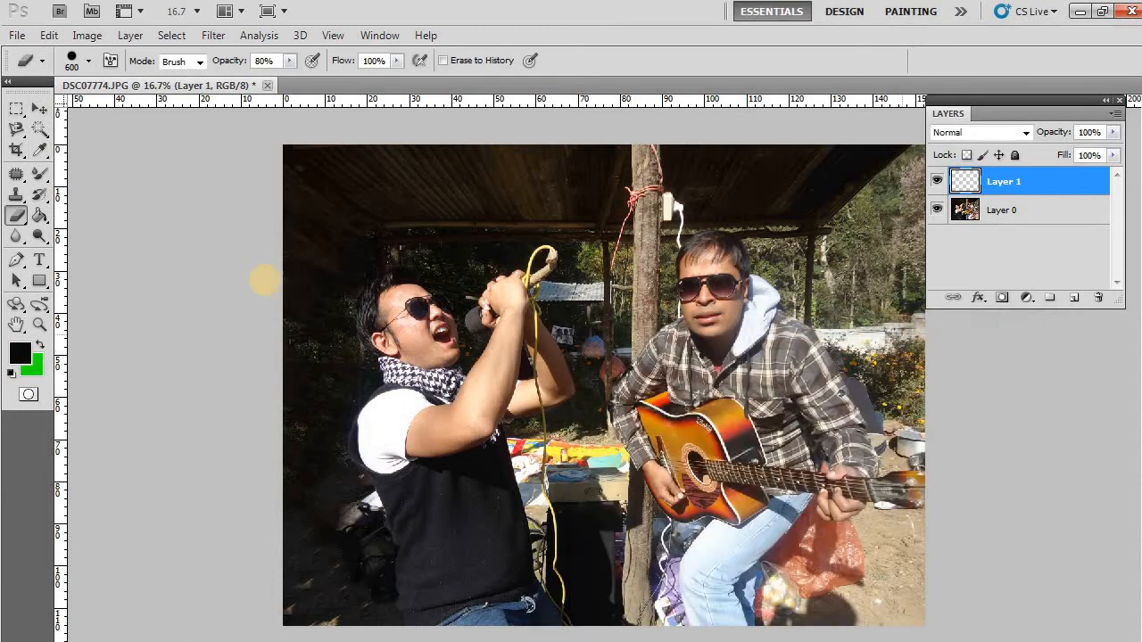
left_click(40, 216)
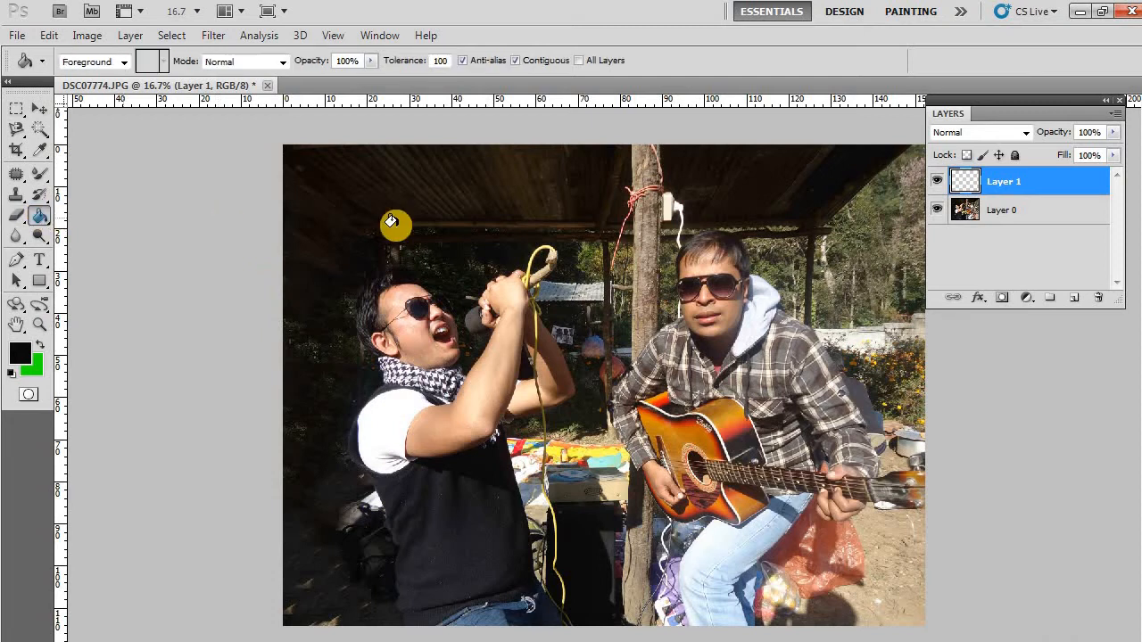
left_click(470, 225)
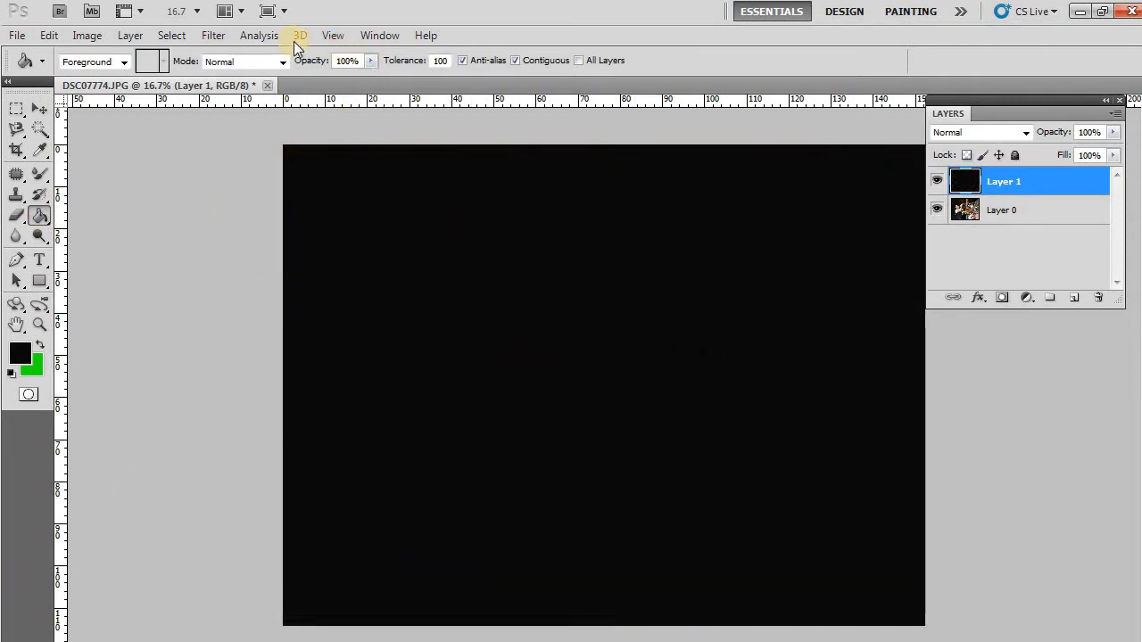
- Start the Lighting Effects render filter on the black layer and choose the Five Lights Down style
left_click(213, 41)
mouse_move(250, 221)
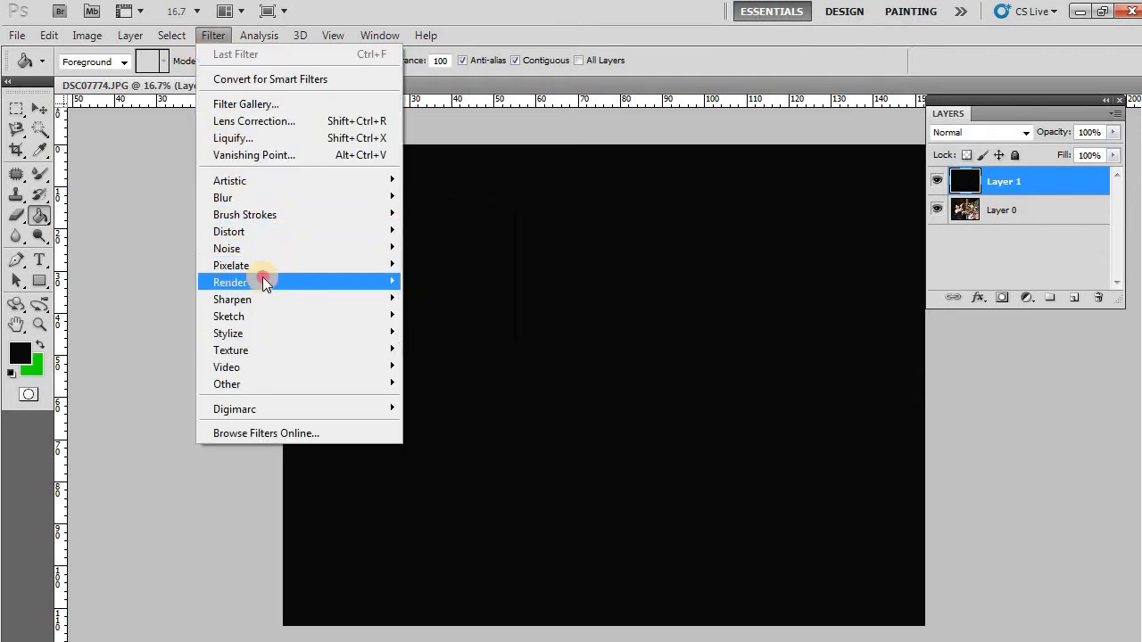
mouse_move(265, 278)
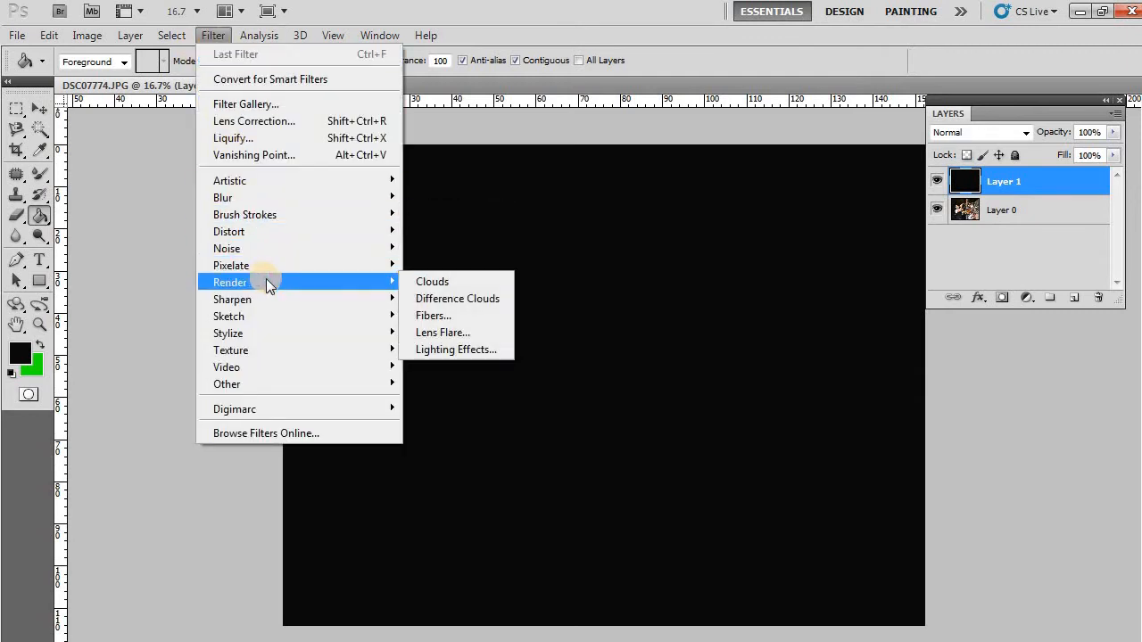
left_click(453, 352)
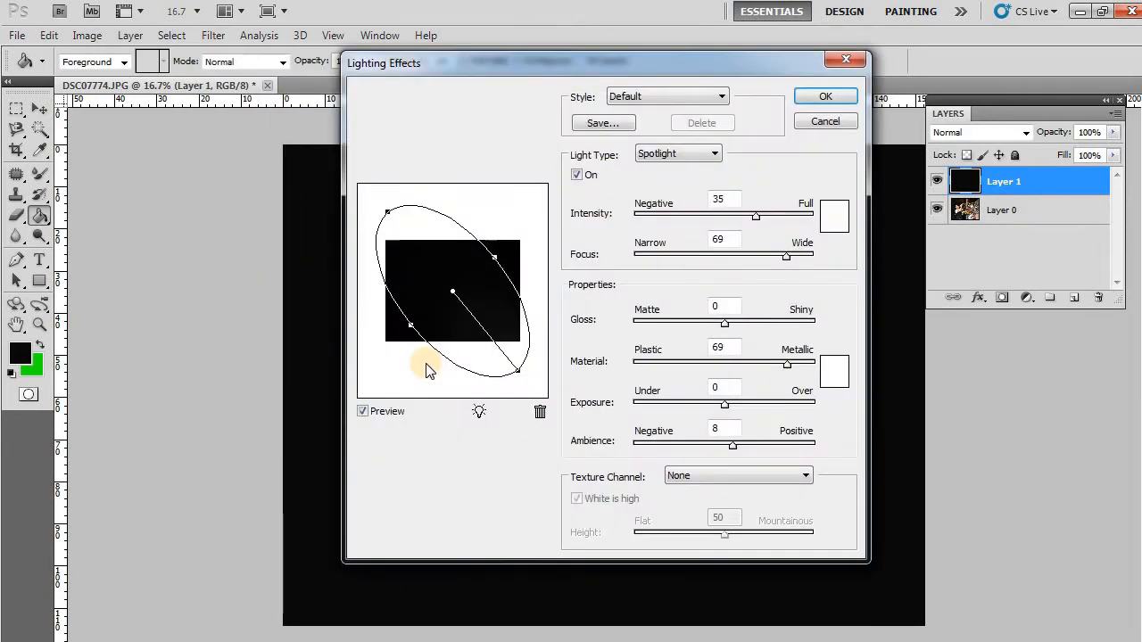
left_click(712, 154)
left_click(686, 112)
left_click(689, 96)
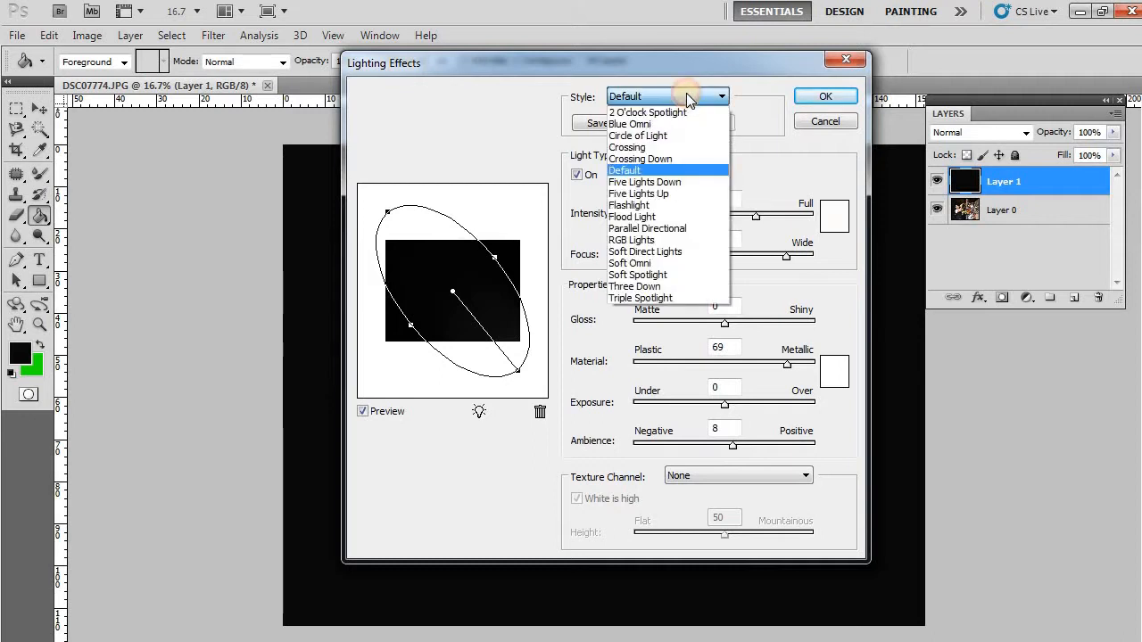
left_click(692, 188)
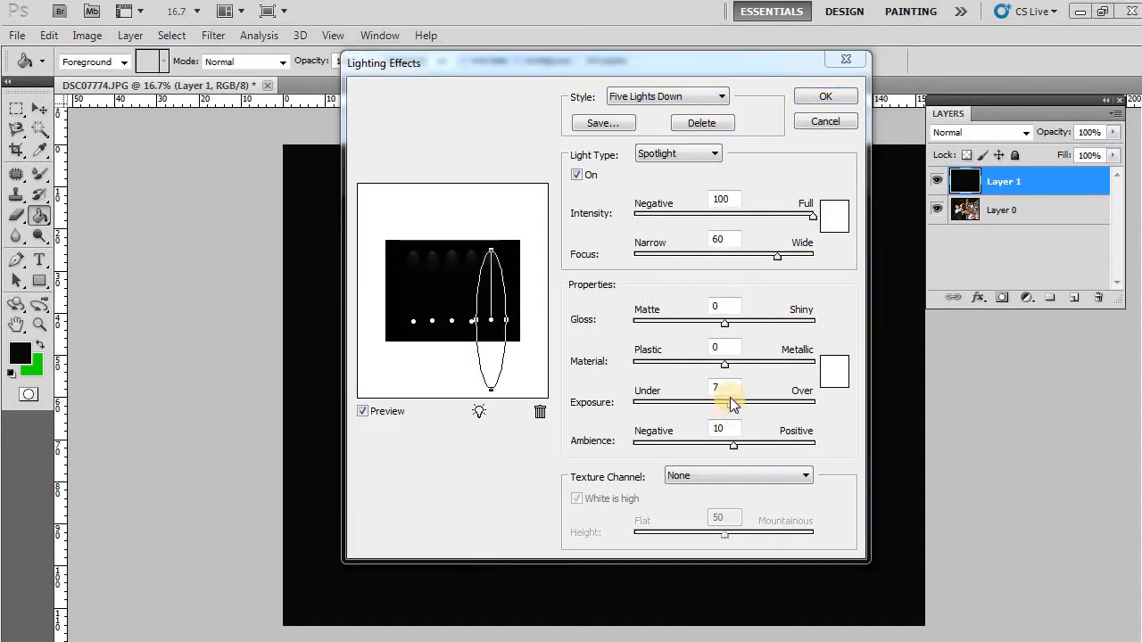
- Set the lighting's Exposure to 100 and Ambience to 41, and apply the filter
left_click_drag(732, 403, 825, 401)
left_click(465, 281)
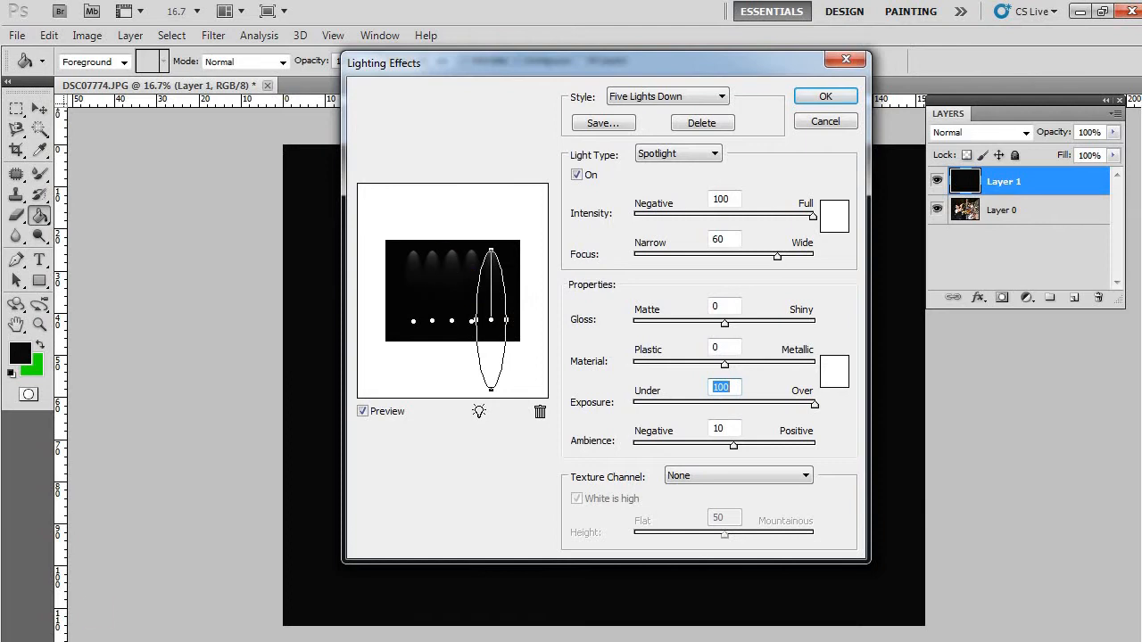
left_click_drag(733, 445, 762, 445)
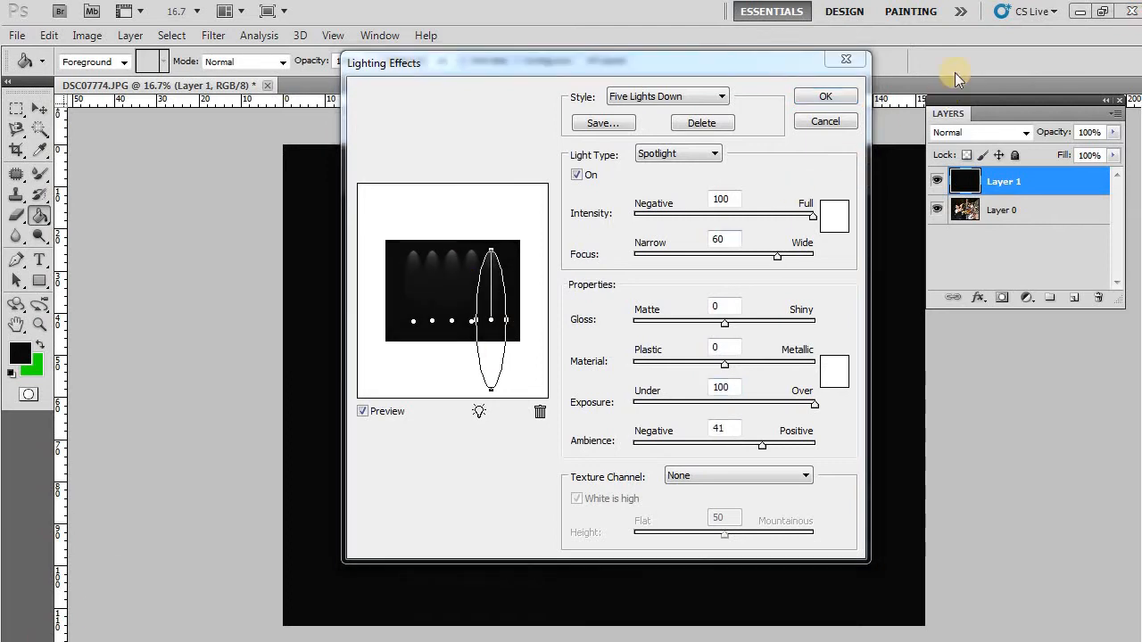
left_click(828, 96)
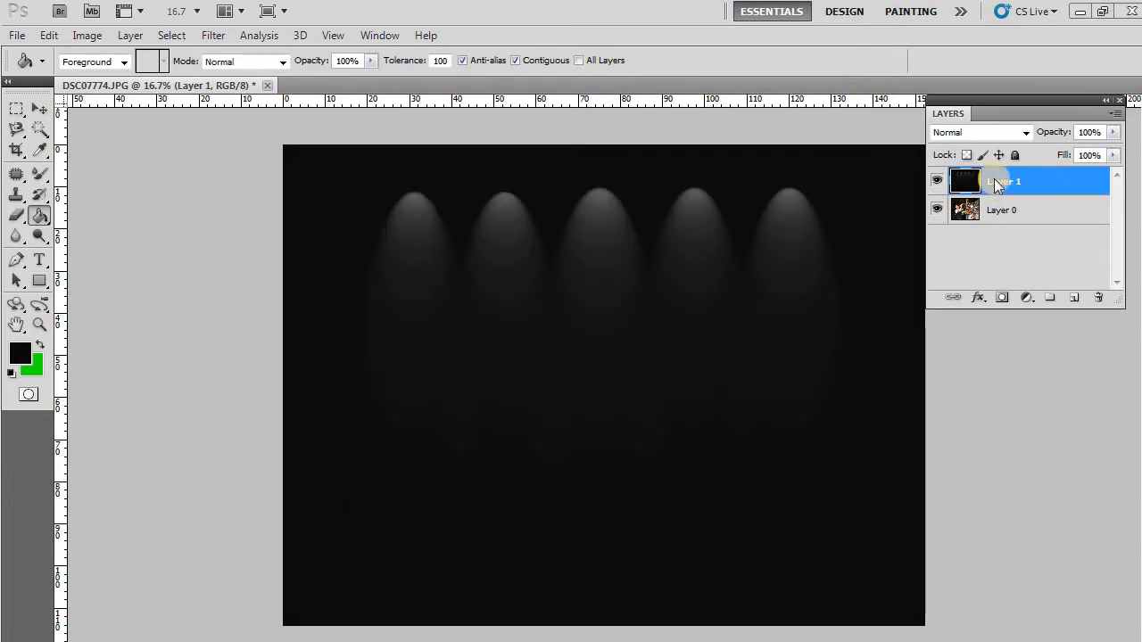
- Move Layer 1 below Layer 0 and try the Eraser near the upper-left corner of the image
left_click_drag(991, 180, 1001, 224)
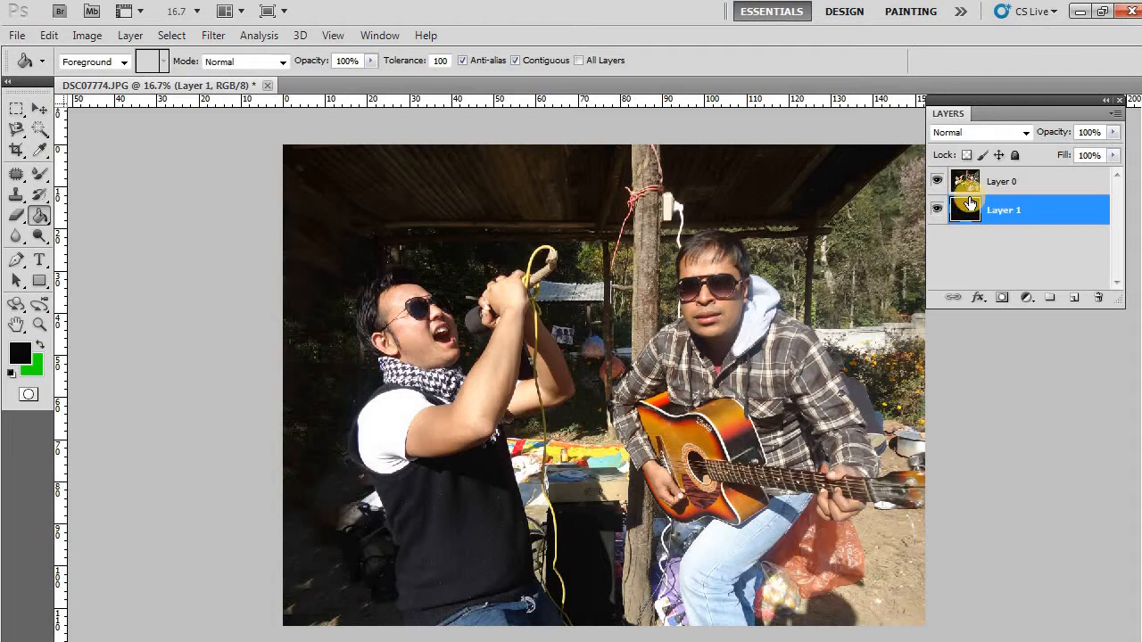
left_click(16, 215)
left_click(314, 164)
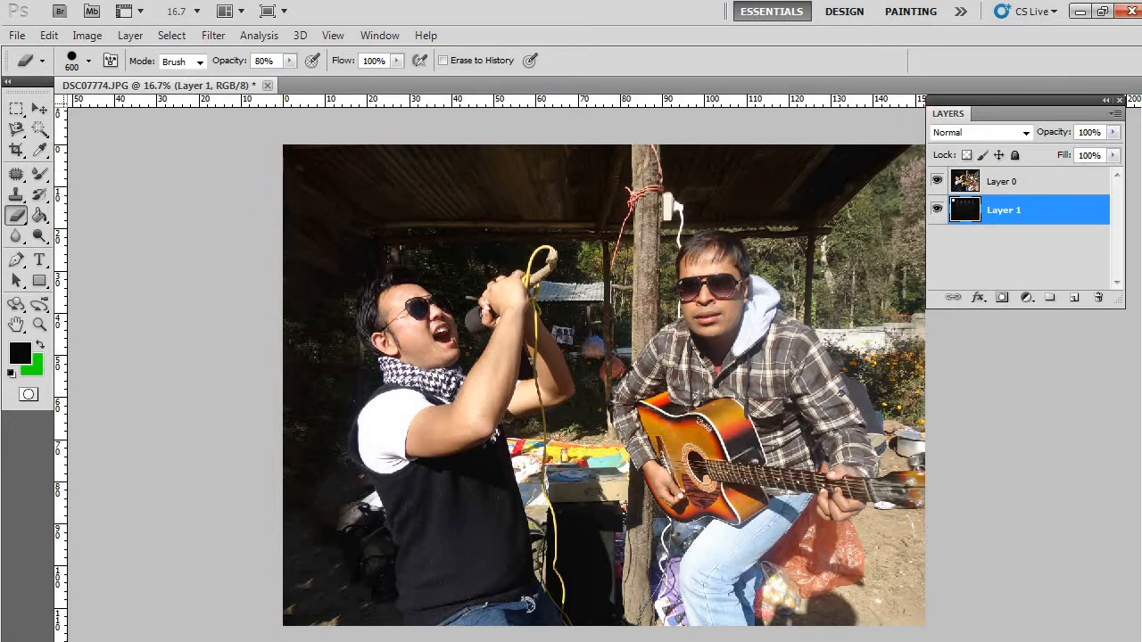
- Switch to Notepad, write the characters {} below the existing text, highlight the closing brace, and return to Photoshop
key("alt+Tab")
left_click(222, 484)
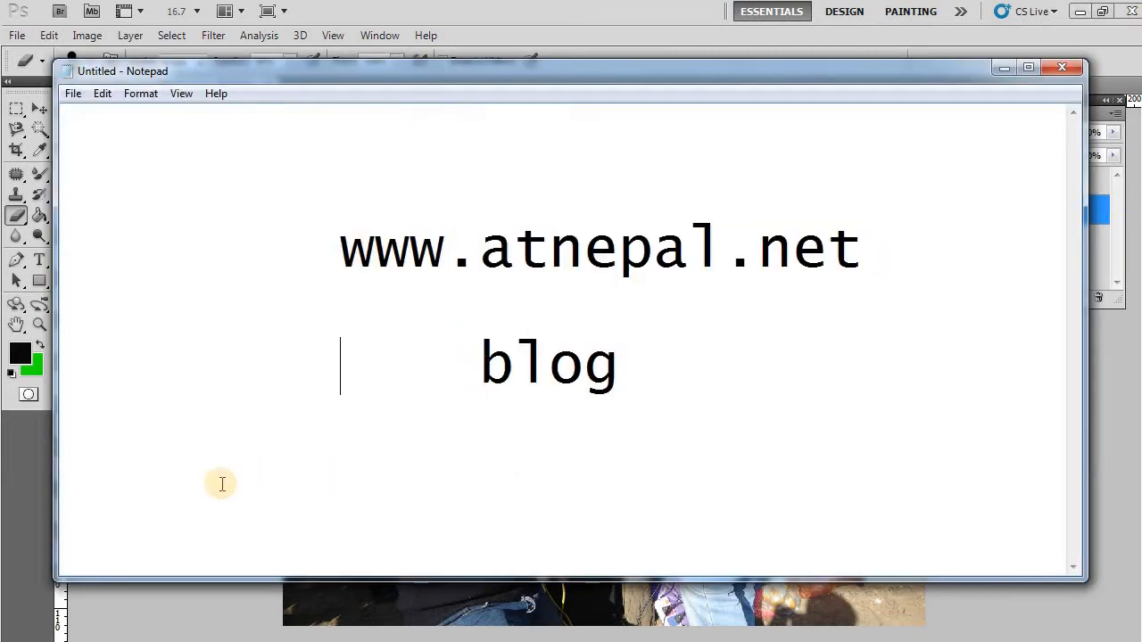
left_click(709, 384)
left_click_drag(90, 488, 133, 479)
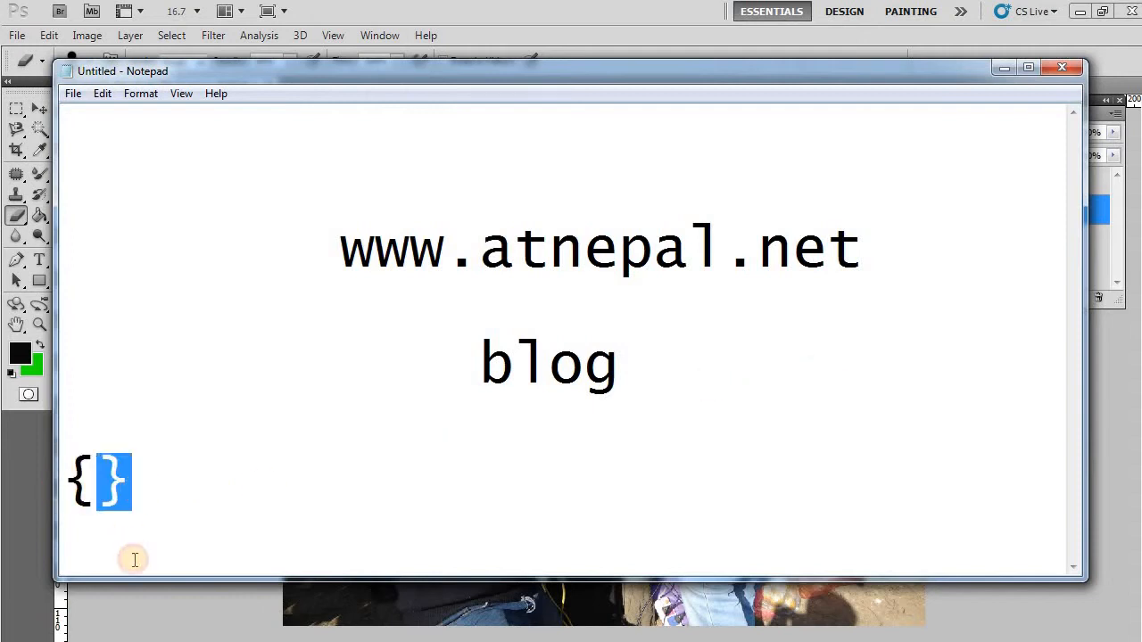
left_click(155, 603)
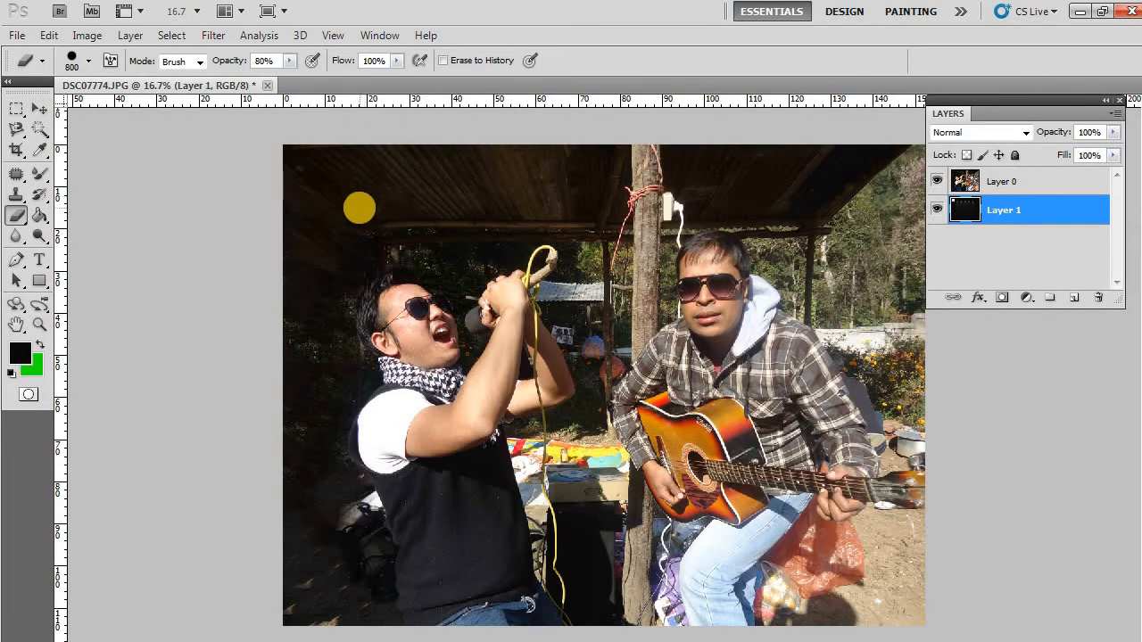
- Try erasing across Layer 1 with an 800-size Eraser brush and hide Layer 0 to check the strokes
left_click(300, 187)
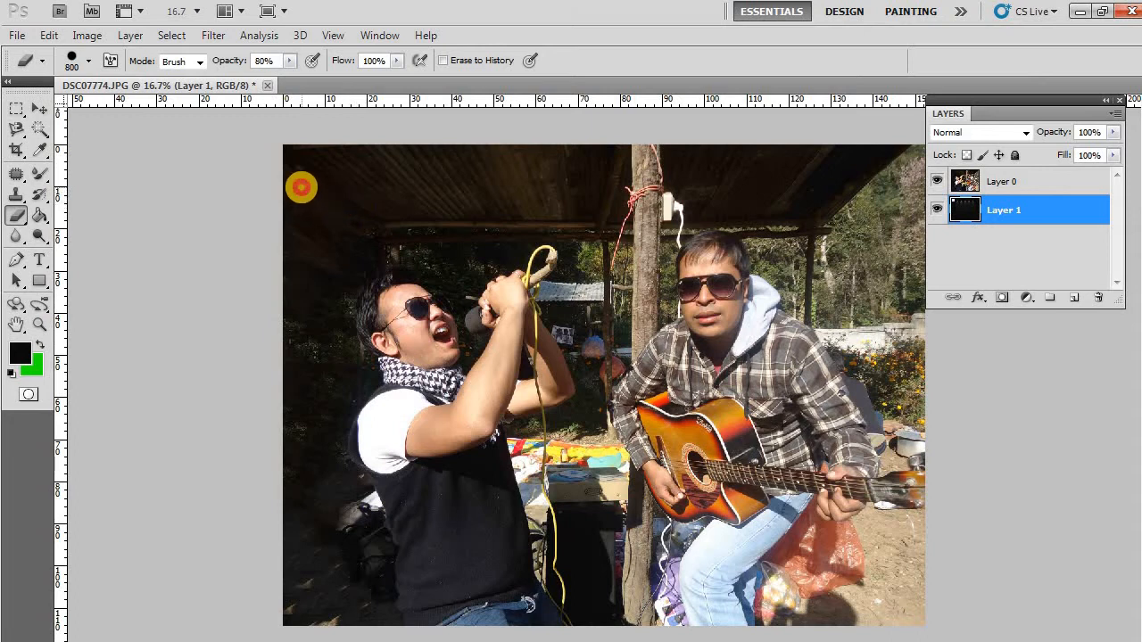
left_click_drag(301, 187, 342, 183)
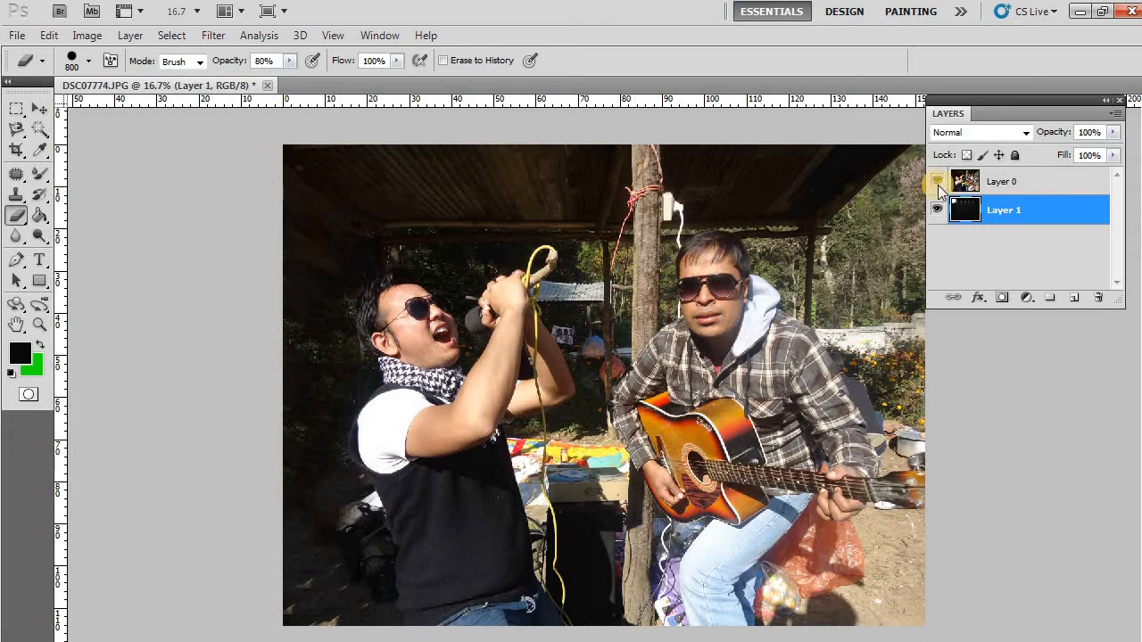
left_click(378, 248)
left_click(936, 183)
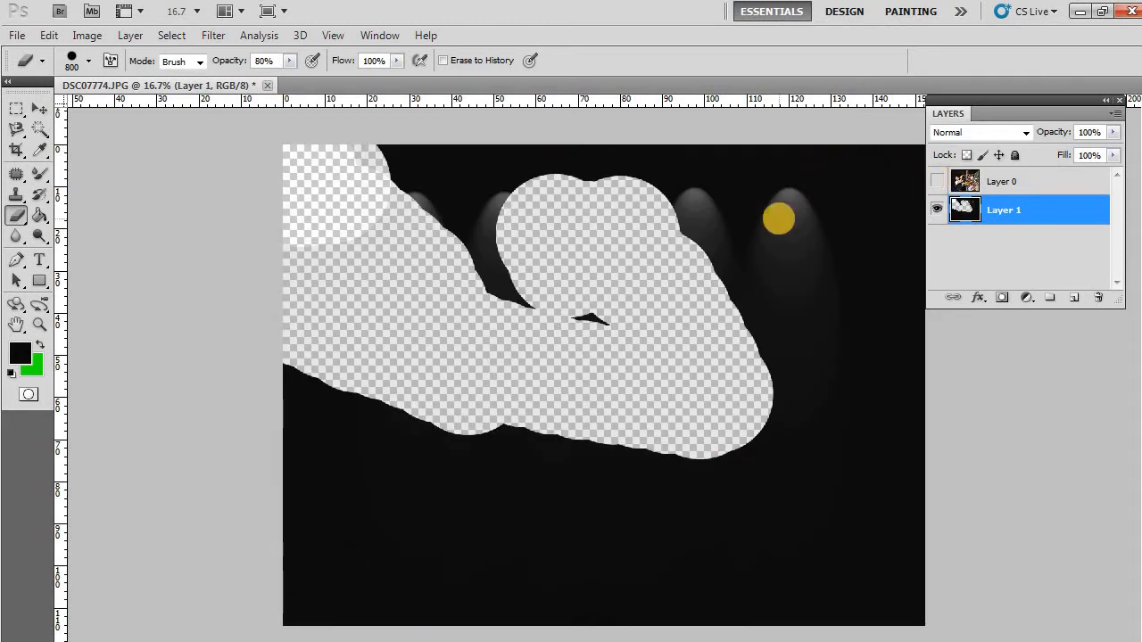
- Undo all eraser strokes made on Layer 1
key("ctrl+z")
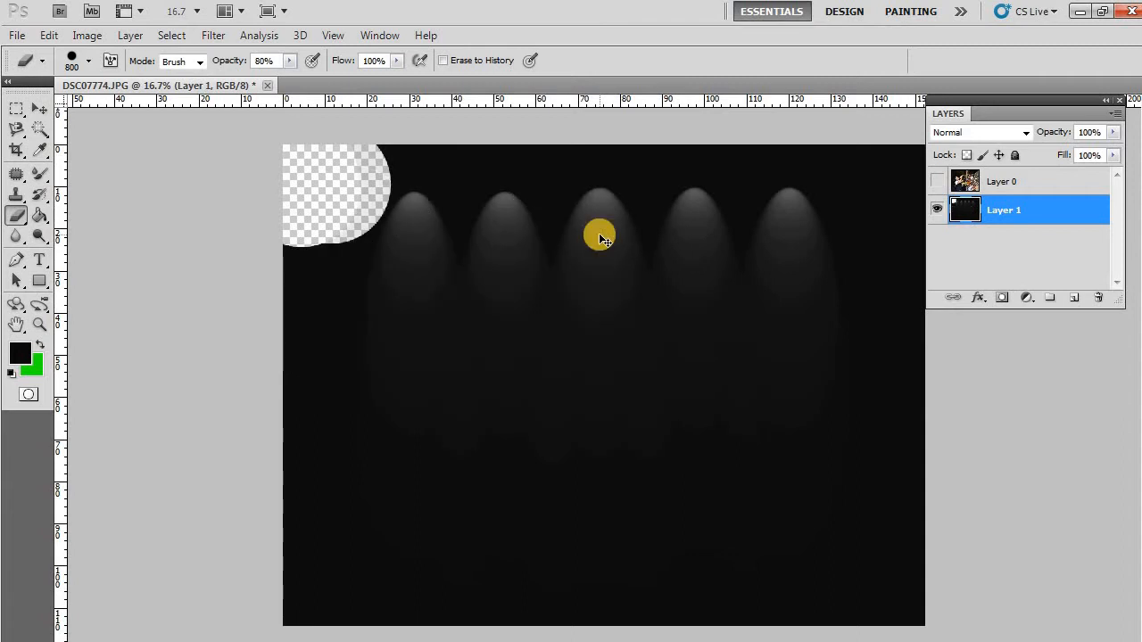
key("ctrl+z")
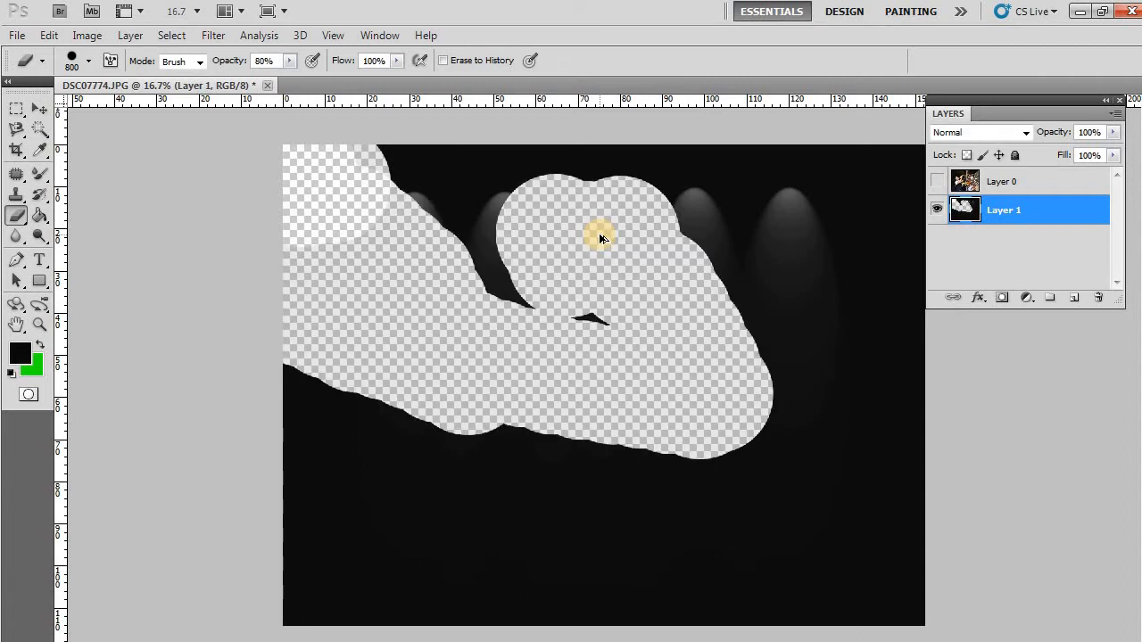
key("ctrl+alt+z")
key("ctrl+alt+z")
key("ctrl+alt+z")
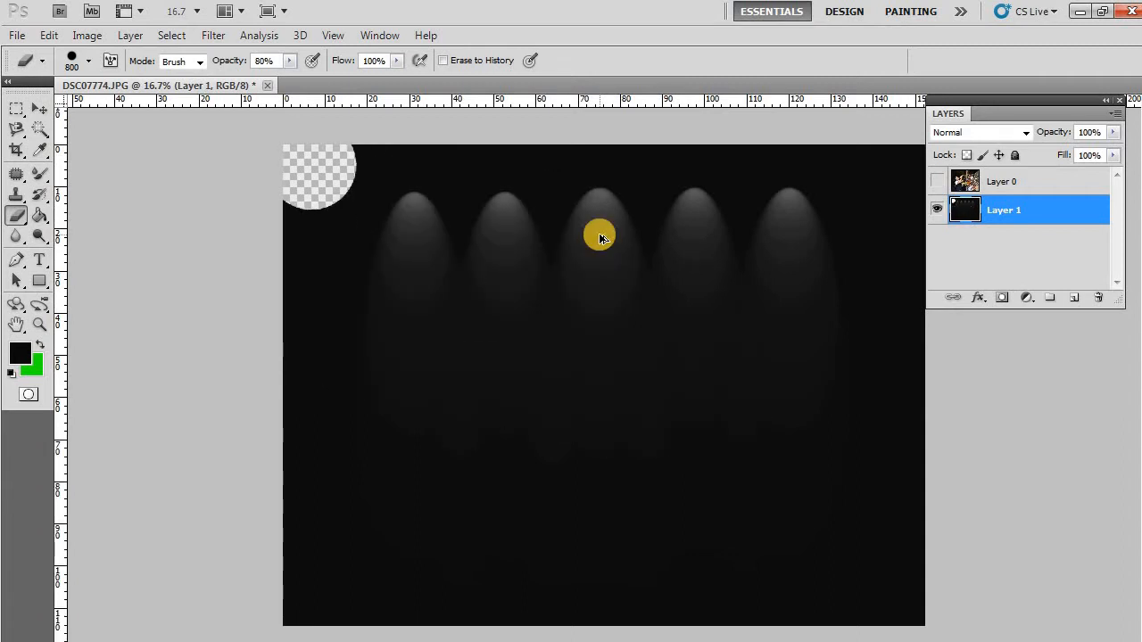
key("ctrl+alt+z")
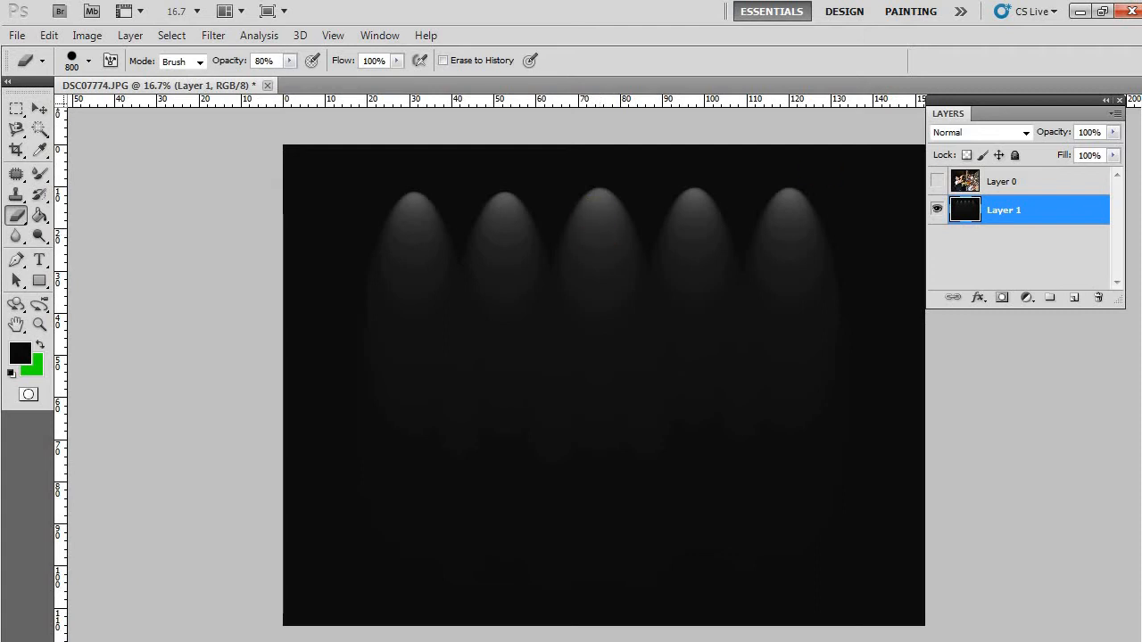
- Select and show Layer 0, and erase the photo's background along its upper area and left side with the 800-size Eraser
left_click(1047, 184)
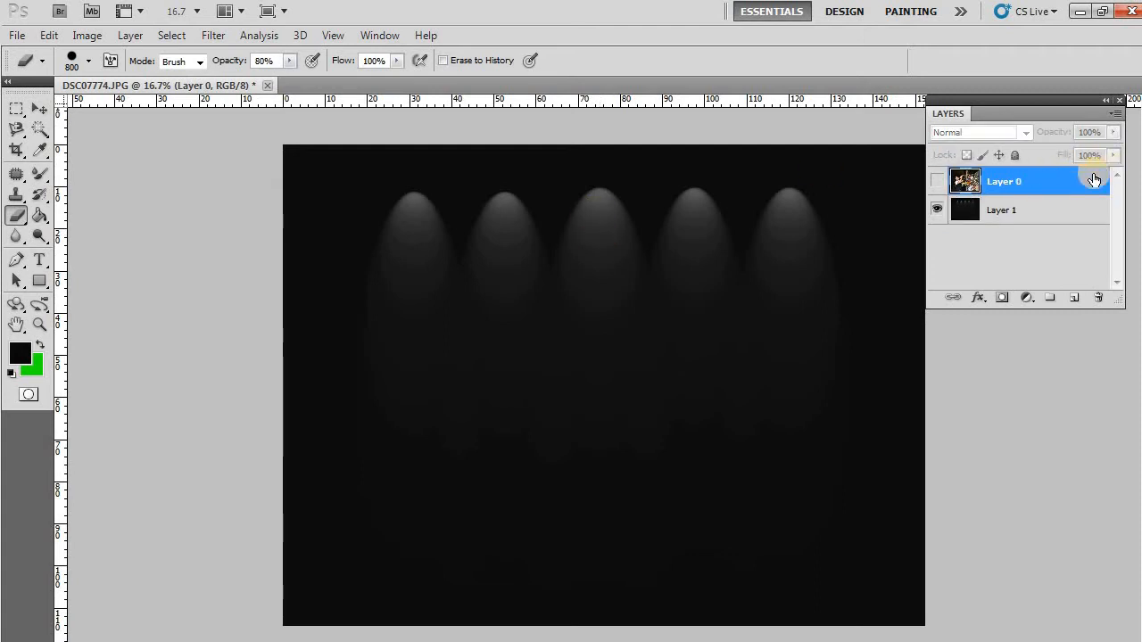
left_click(937, 182)
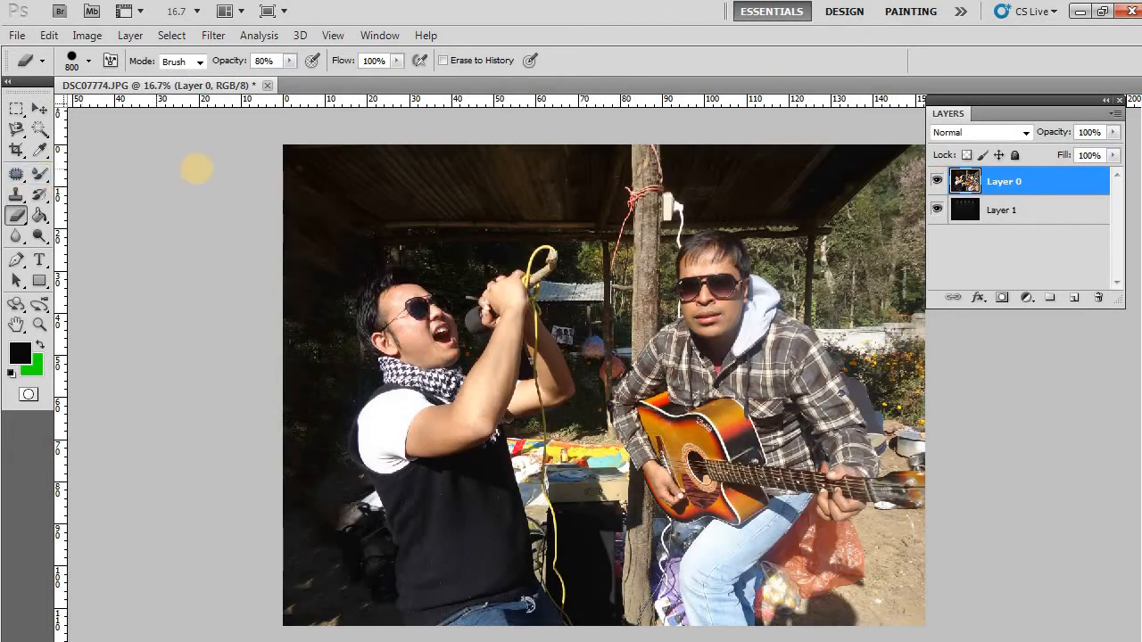
mouse_move(367, 171)
left_mouse_down()
mouse_move(477, 161)
mouse_move(340, 193)
mouse_move(281, 243)
mouse_move(467, 161)
mouse_move(546, 150)
mouse_move(640, 167)
mouse_move(816, 136)
mouse_move(865, 170)
mouse_move(908, 283)
mouse_move(898, 249)
mouse_move(837, 222)
mouse_move(821, 190)
left_mouse_up()
mouse_move(249, 321)
left_mouse_down()
mouse_move(272, 349)
mouse_move(280, 492)
mouse_move(318, 572)
mouse_move(375, 610)
left_mouse_up()
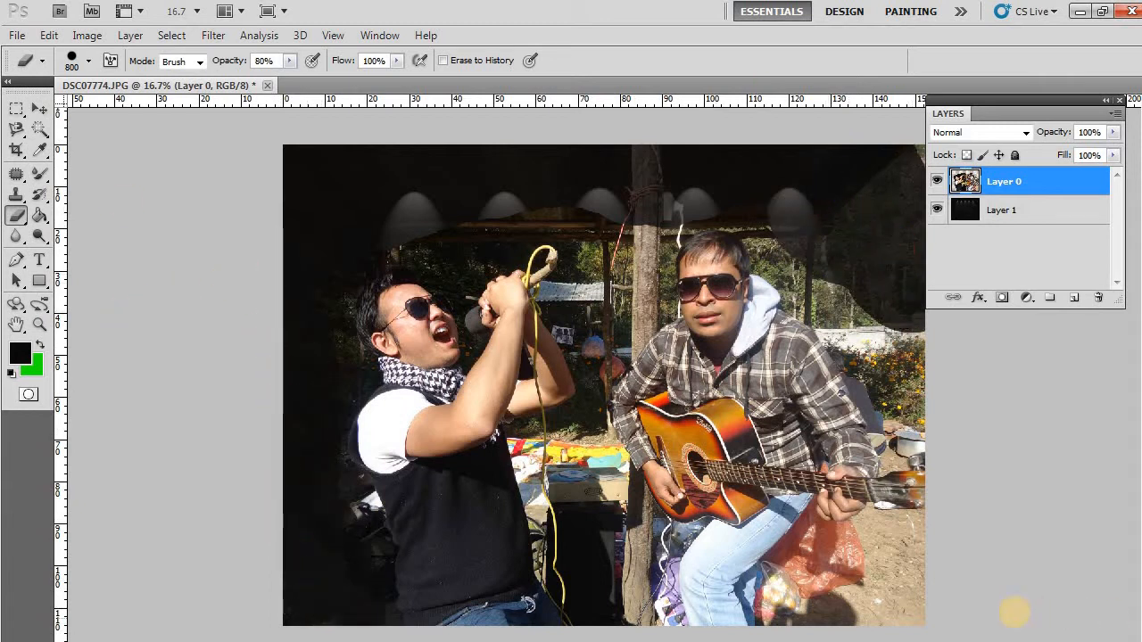
- Erase the ground below the guitar neck, the foliage behind the guitarist, and the background above the gap between the men using the 800-size Eraser
mouse_move(892, 612)
left_mouse_down()
mouse_move(825, 598)
mouse_move(880, 586)
left_mouse_up()
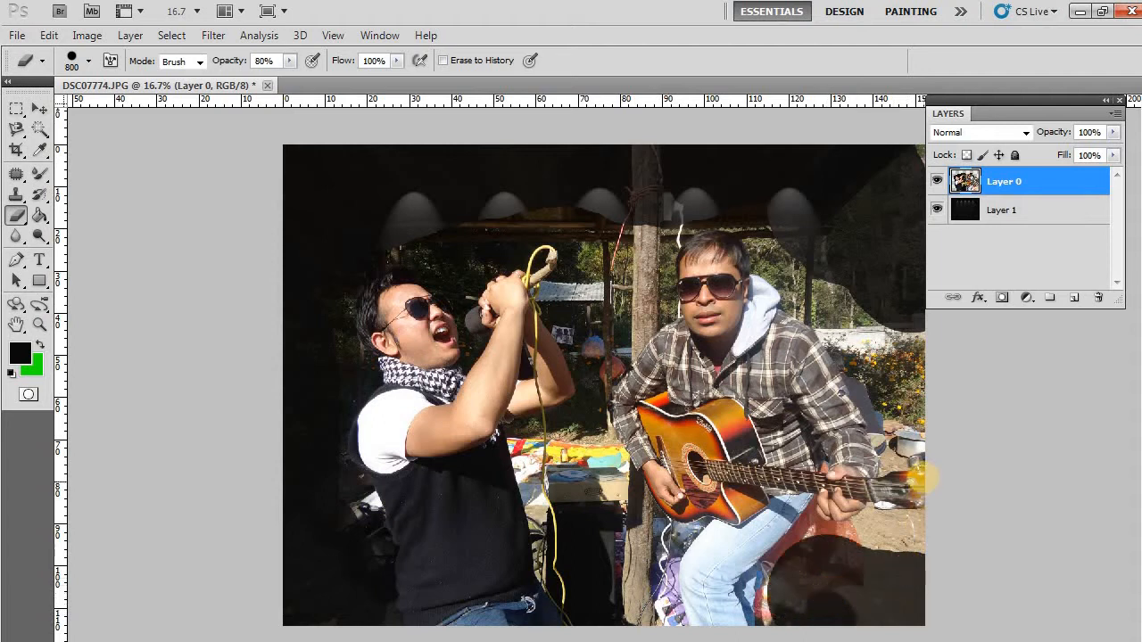
mouse_move(899, 337)
left_mouse_down()
mouse_move(879, 285)
mouse_move(856, 270)
left_mouse_up()
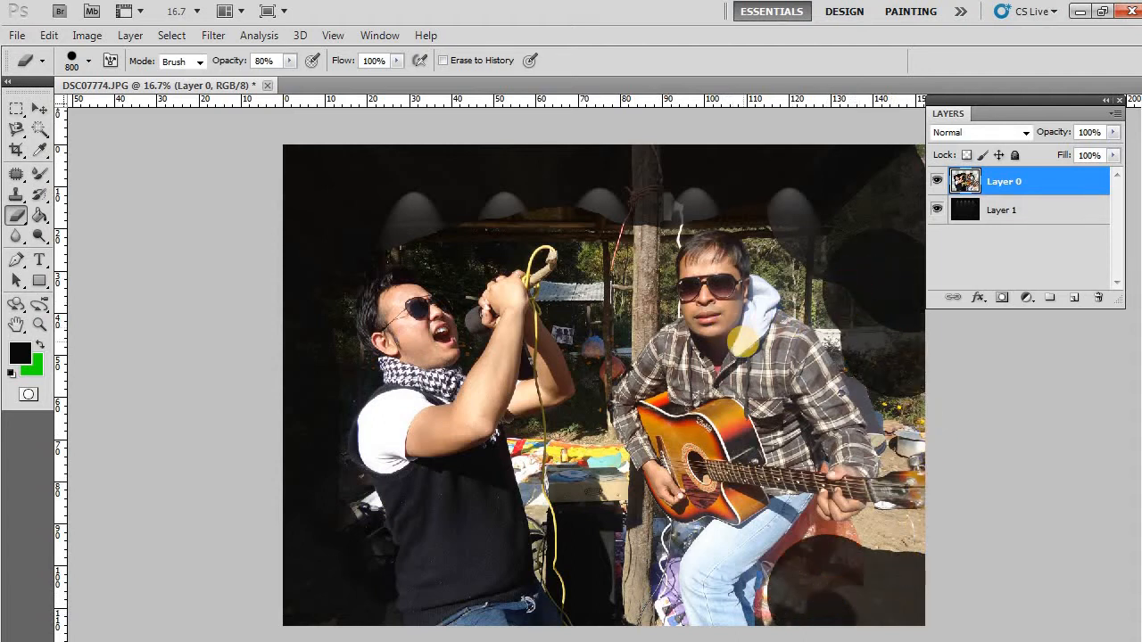
left_click_drag(663, 268, 591, 214)
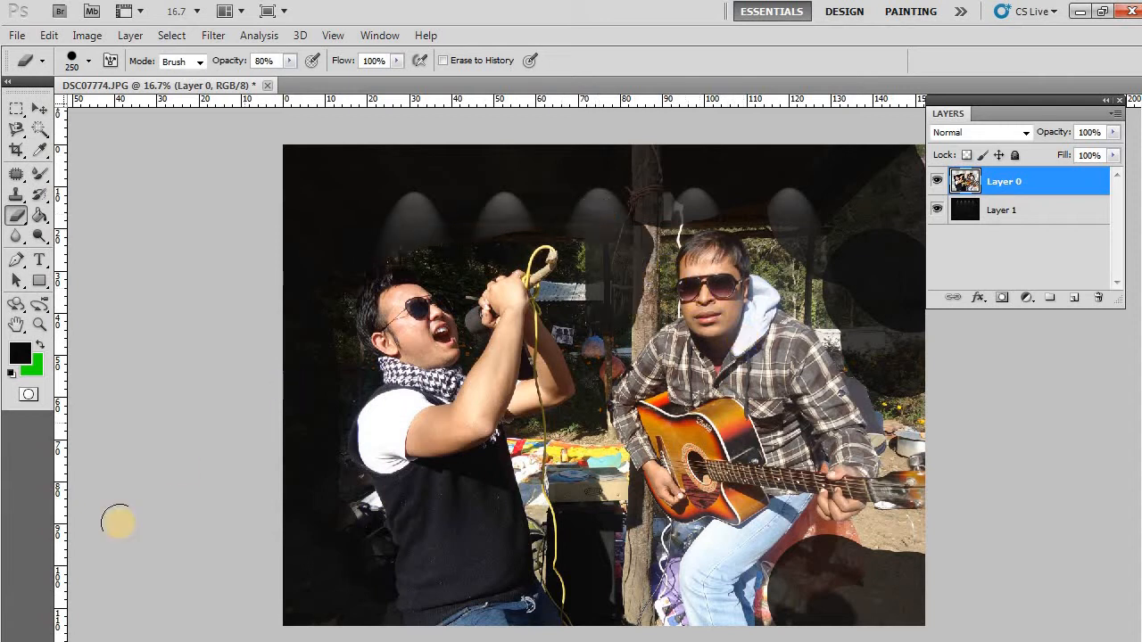
- Reduce the Eraser to size 250 and erase the background in the lower gap between the singer and the guitarist
key("bracketleft")
key("bracketleft")
key("bracketleft")
key("bracketleft")
key("bracketleft")
left_click_drag(625, 446, 574, 580)
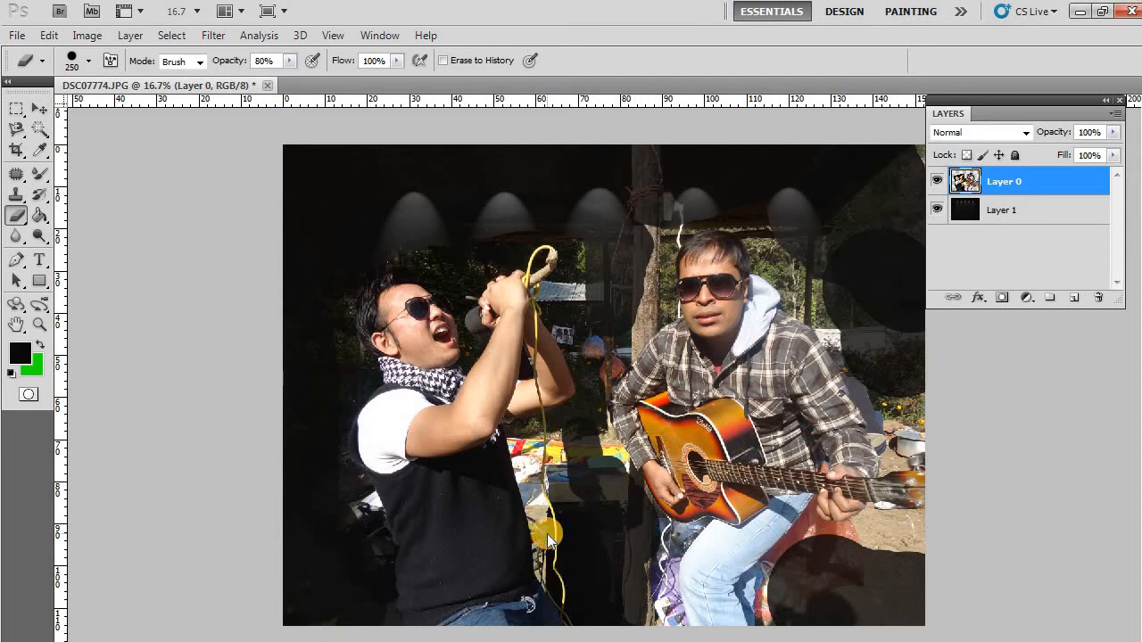
- Reduce the Eraser to size 50 and erase part of the colourful cloth just right of the yellow cable at 80% opacity
key("ctrl+plus")
key("ctrl+plus")
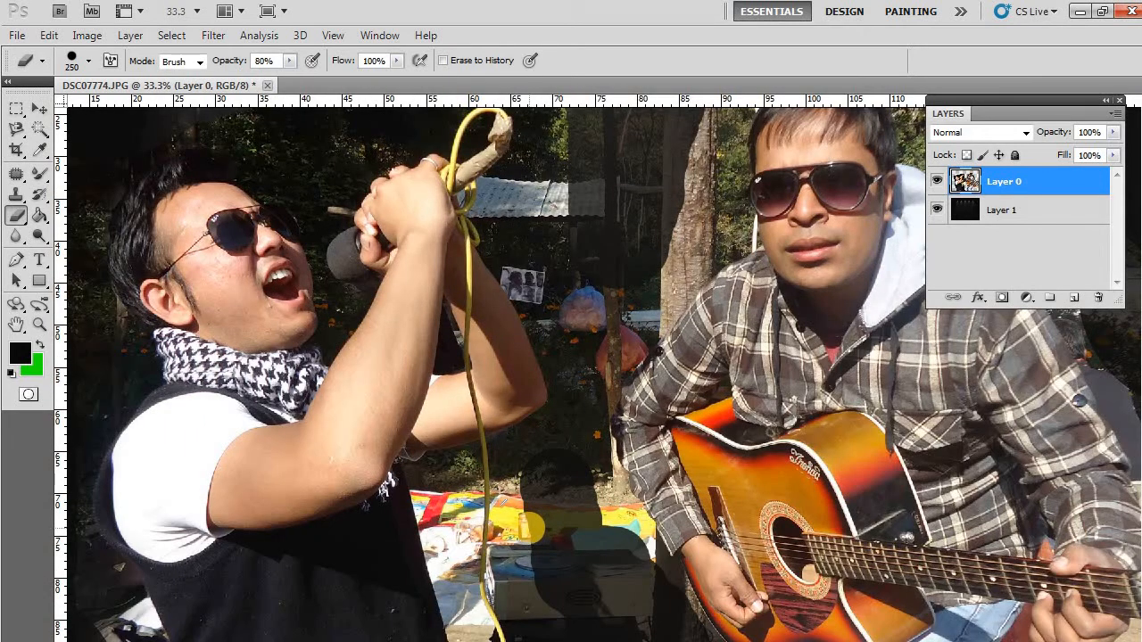
left_click_drag(529, 528, 482, 344)
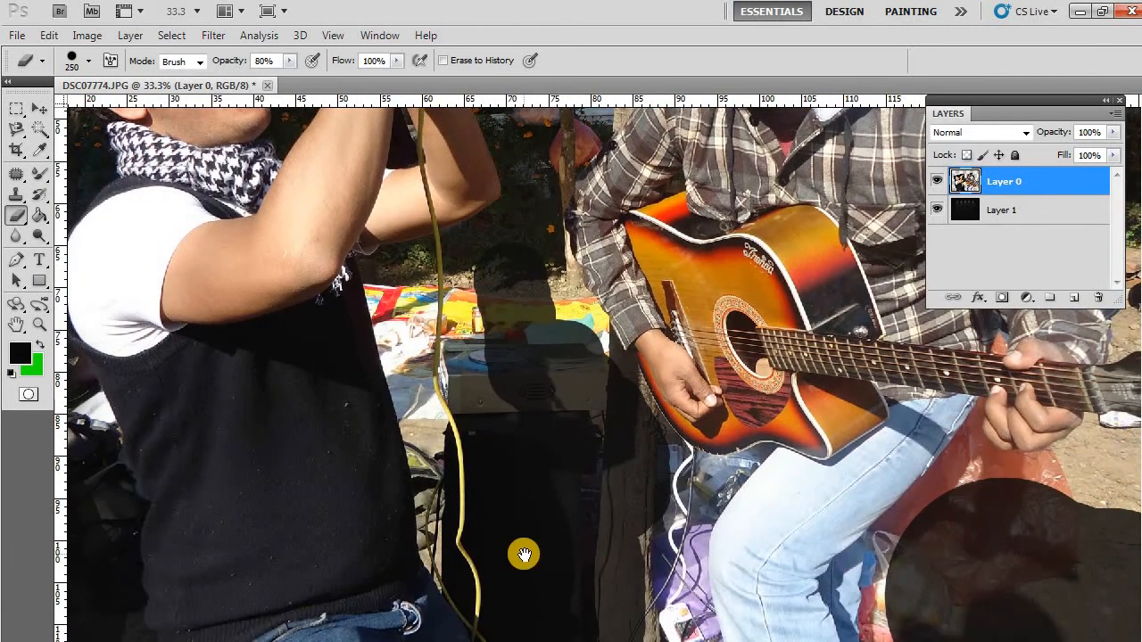
mouse_move(524, 554)
left_mouse_down()
mouse_move(535, 416)
mouse_move(522, 541)
left_mouse_up()
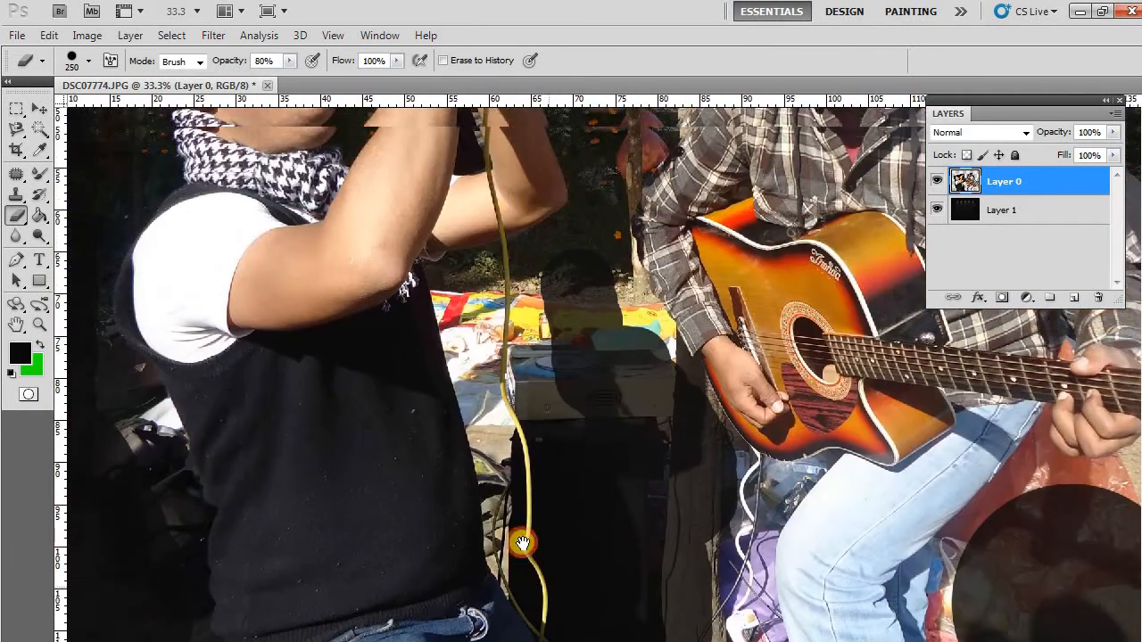
left_click_drag(520, 225, 514, 234)
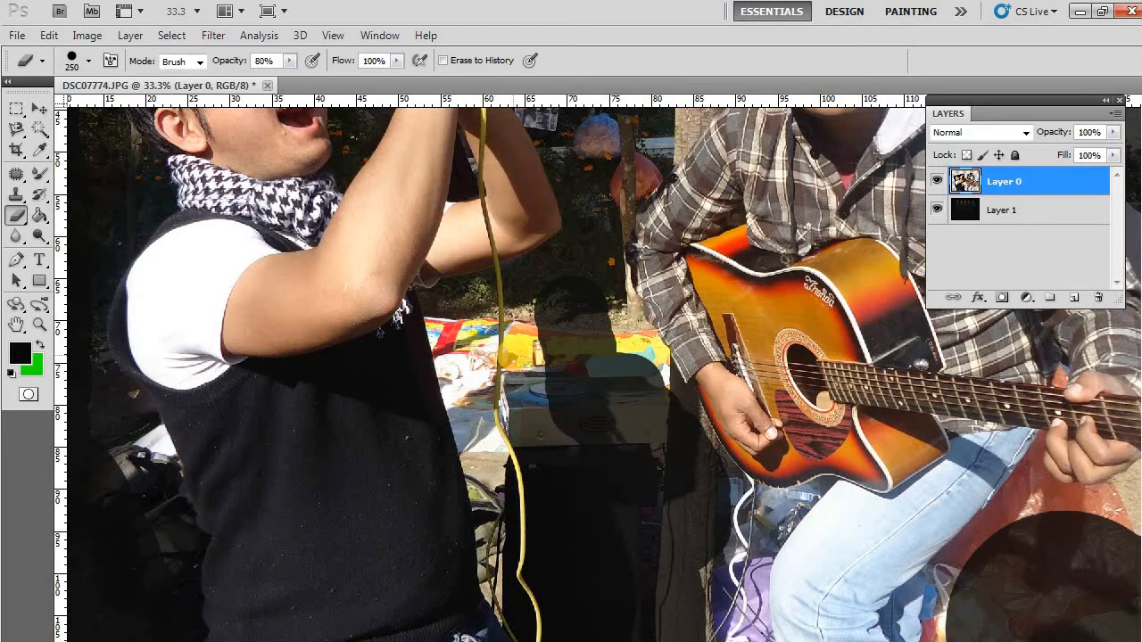
left_click_drag(514, 361, 497, 345)
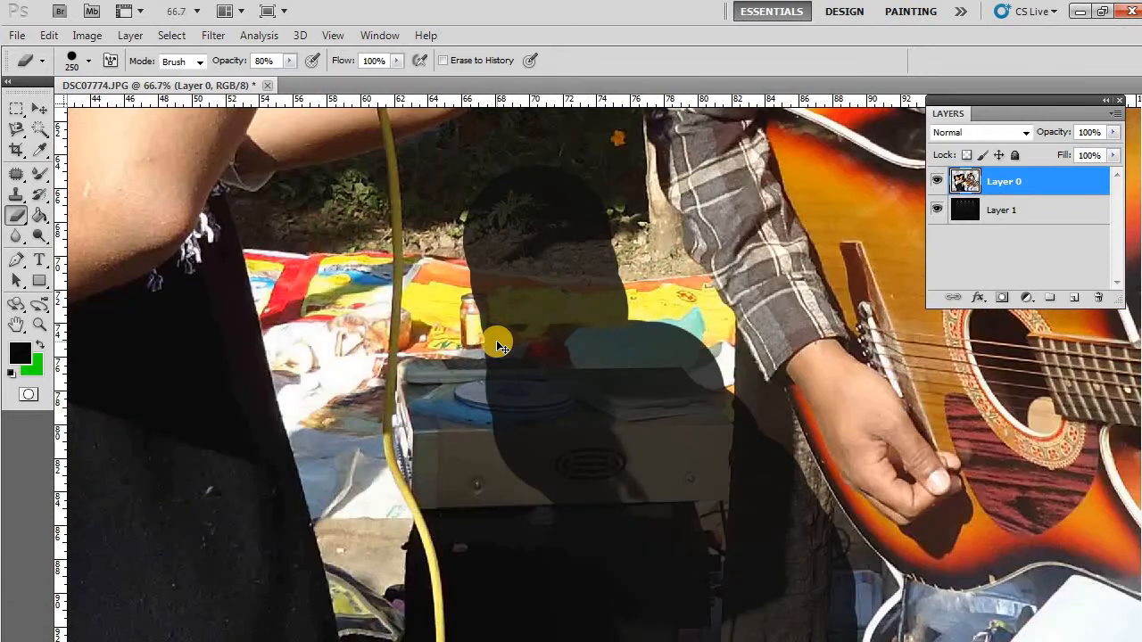
left_click(496, 345)
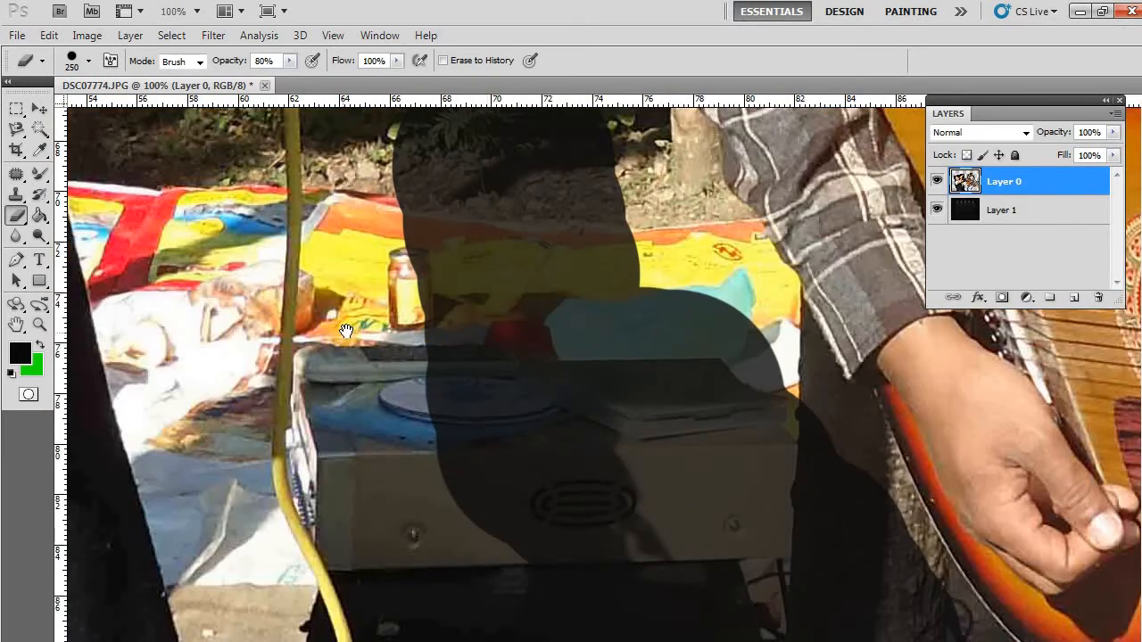
left_click_drag(346, 332, 523, 357)
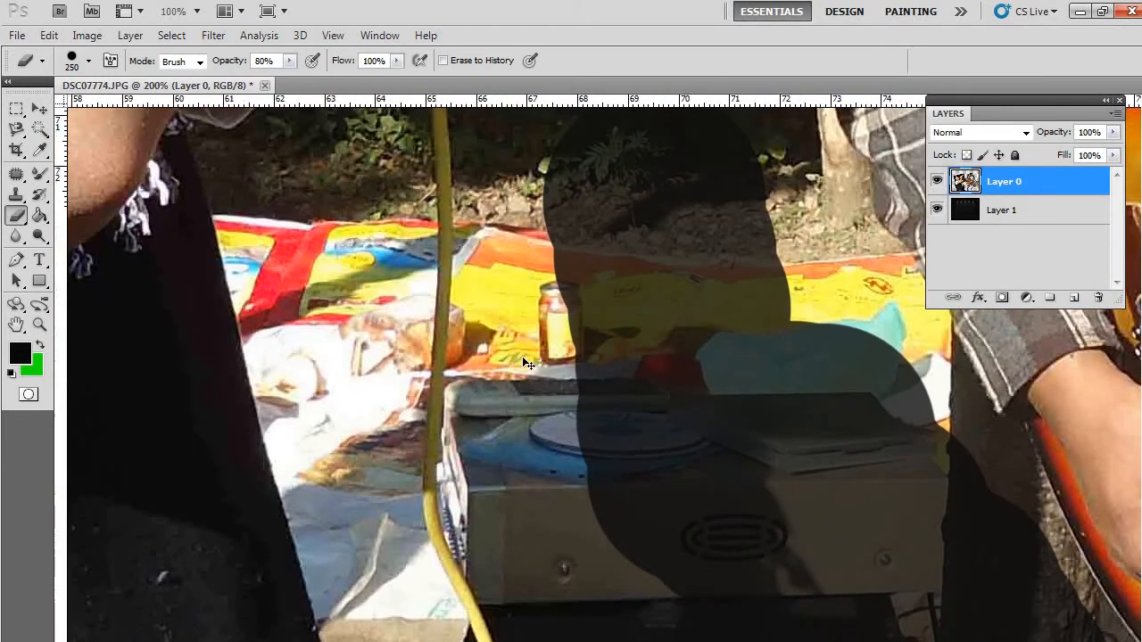
left_click(522, 356)
left_click(522, 356)
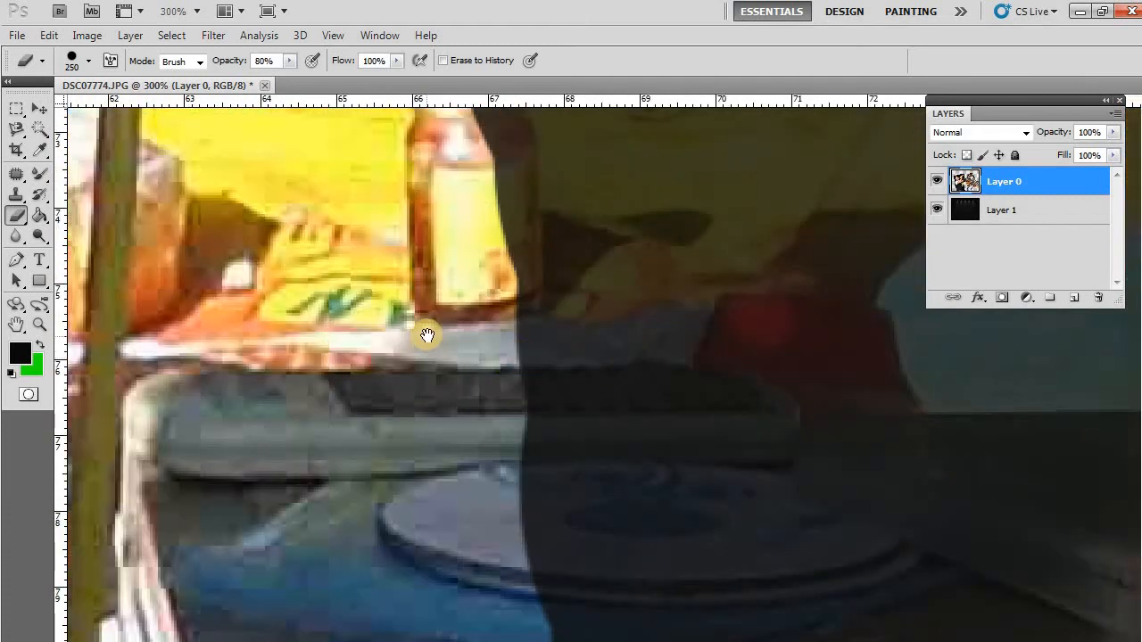
left_click_drag(428, 334, 611, 333)
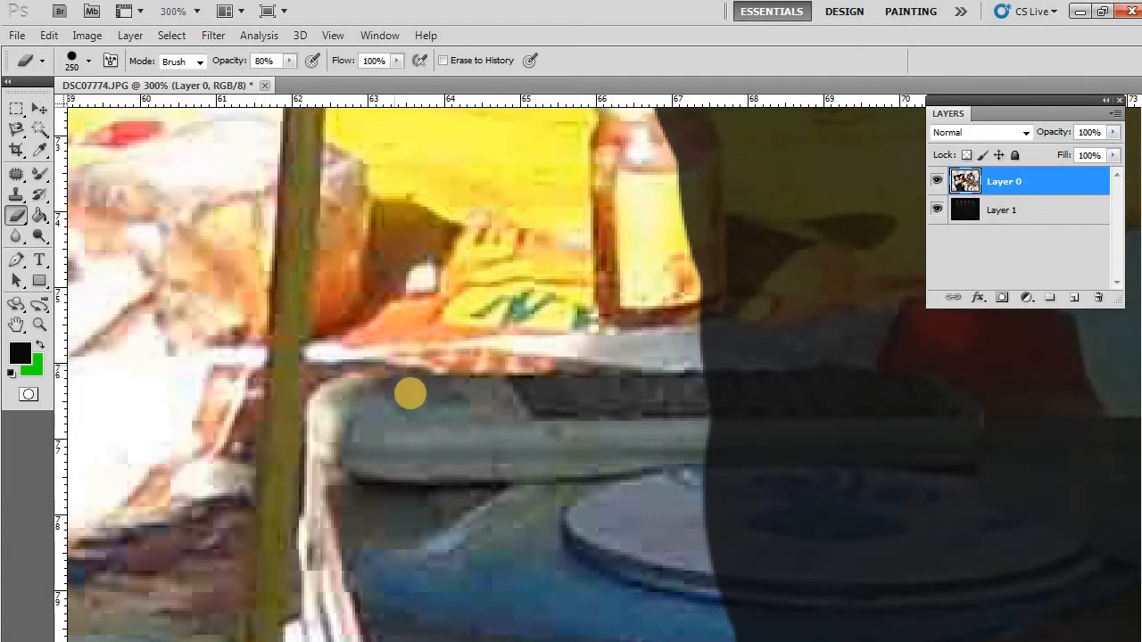
key("bracketleft")
key("bracketleft")
key("bracketleft")
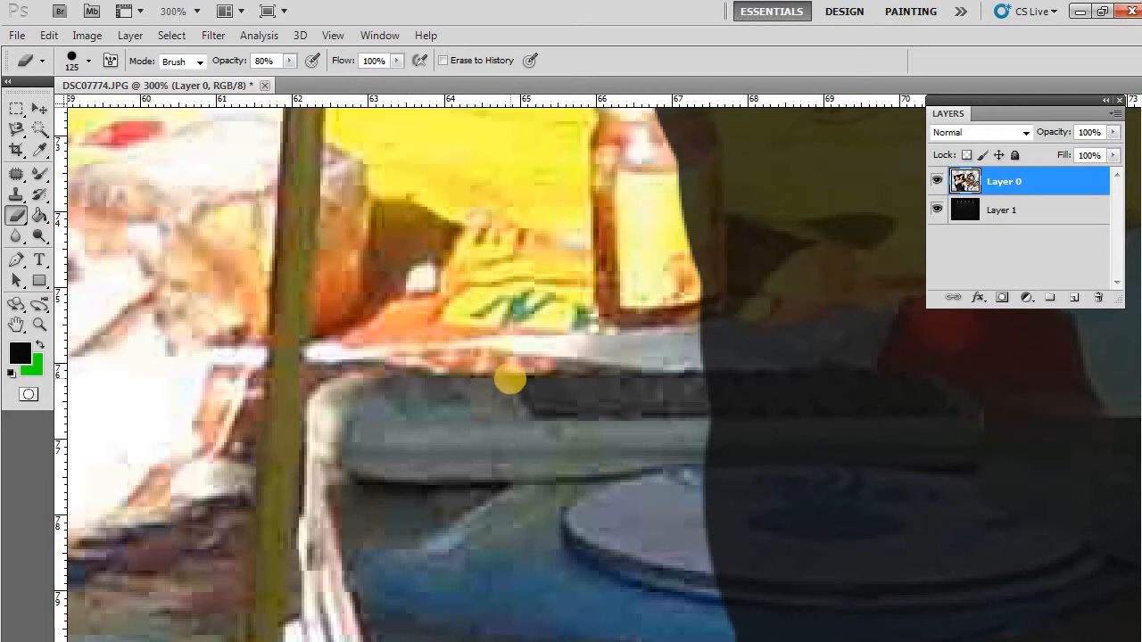
key("bracketleft")
key("bracketleft")
key("bracketleft")
mouse_move(421, 273)
left_mouse_down()
mouse_move(387, 319)
mouse_move(417, 347)
mouse_move(564, 329)
mouse_move(631, 351)
mouse_move(665, 304)
mouse_move(629, 257)
left_mouse_up()
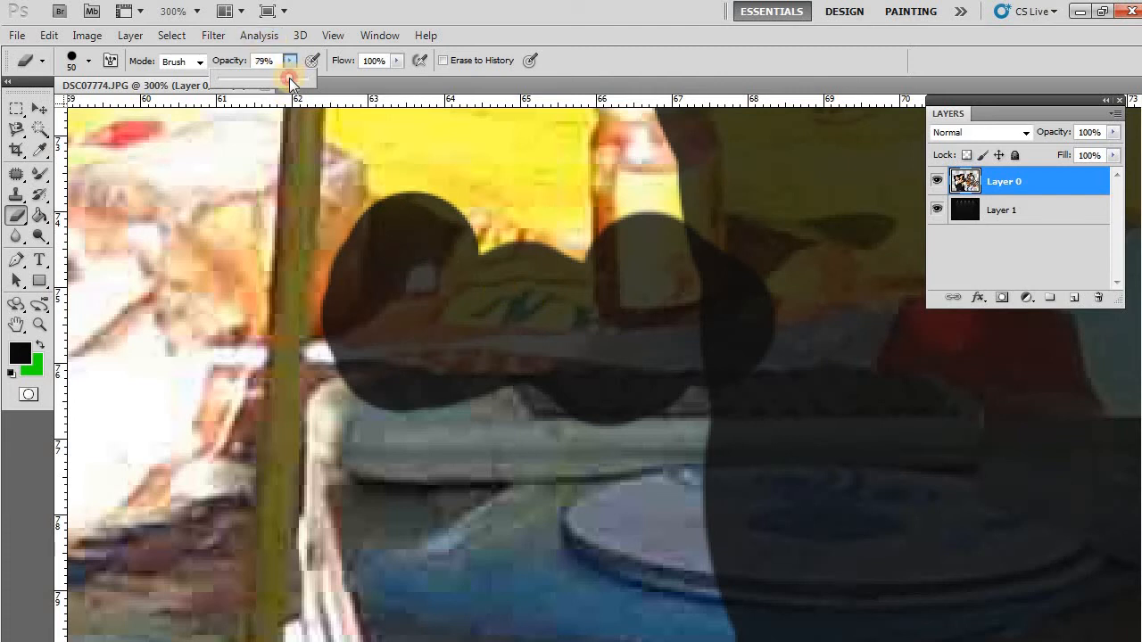
- Set the Eraser opacity to 100% and fully erase the cloth and equipment beside the yellow cable
left_click_drag(289, 77, 330, 79)
left_click(520, 197)
mouse_move(515, 231)
left_mouse_down()
mouse_move(533, 322)
mouse_move(672, 300)
mouse_move(534, 299)
mouse_move(414, 238)
mouse_move(417, 351)
mouse_move(653, 356)
mouse_move(773, 427)
mouse_move(668, 460)
mouse_move(535, 402)
mouse_move(646, 551)
mouse_move(701, 412)
mouse_move(650, 370)
mouse_move(489, 404)
mouse_move(445, 391)
mouse_move(418, 372)
mouse_move(390, 295)
mouse_move(389, 217)
mouse_move(379, 466)
mouse_move(415, 408)
left_mouse_up()
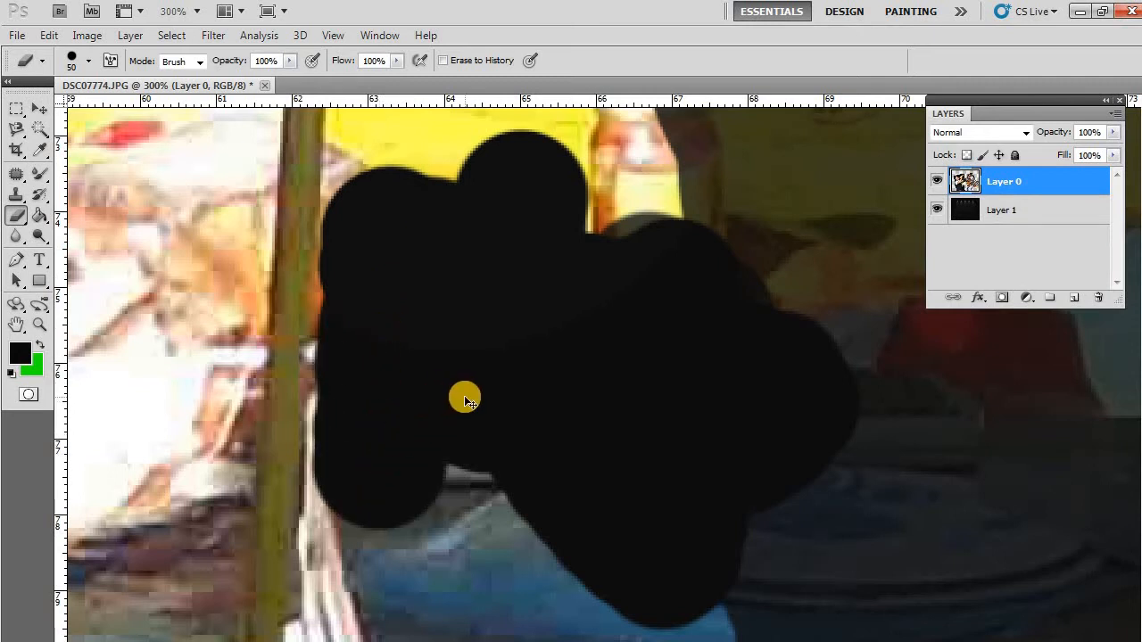
key("ctrl+minus")
key("ctrl+minus")
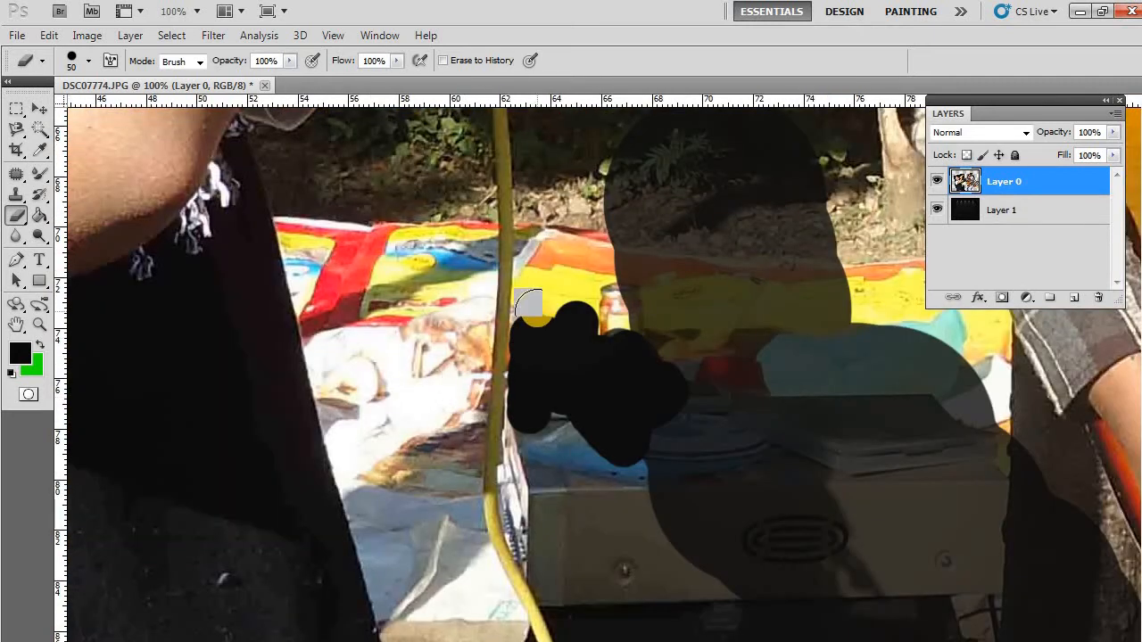
left_click_drag(528, 305, 526, 382)
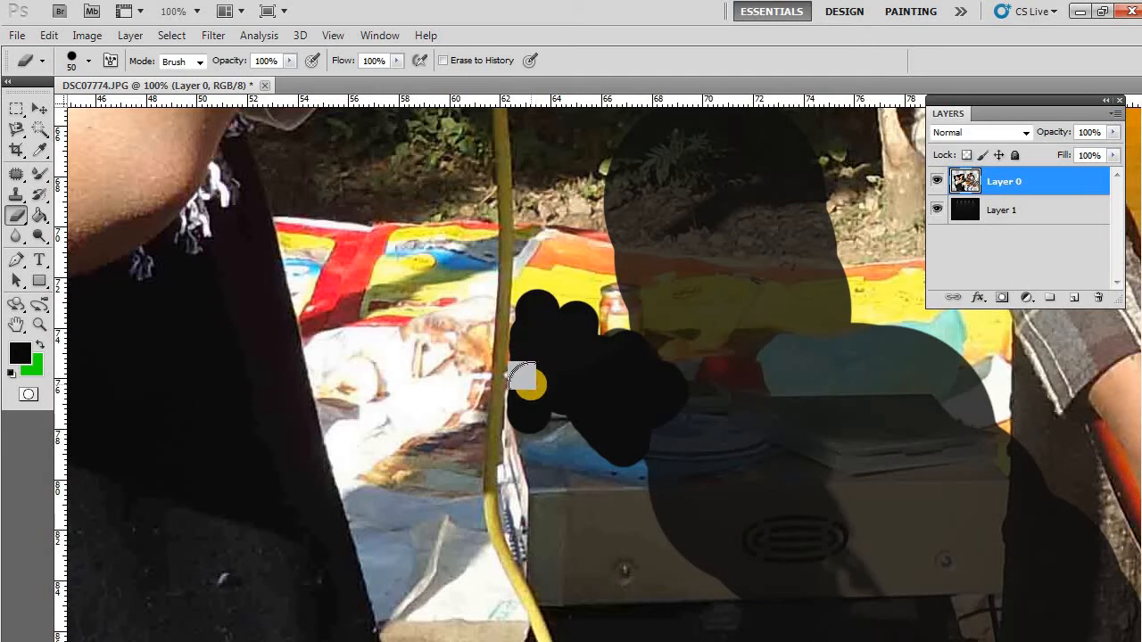
- Erase the remaining background close along the yellow cable's right edge with short 50-size Eraser dabs
key("ctrl+plus")
key("ctrl+plus")
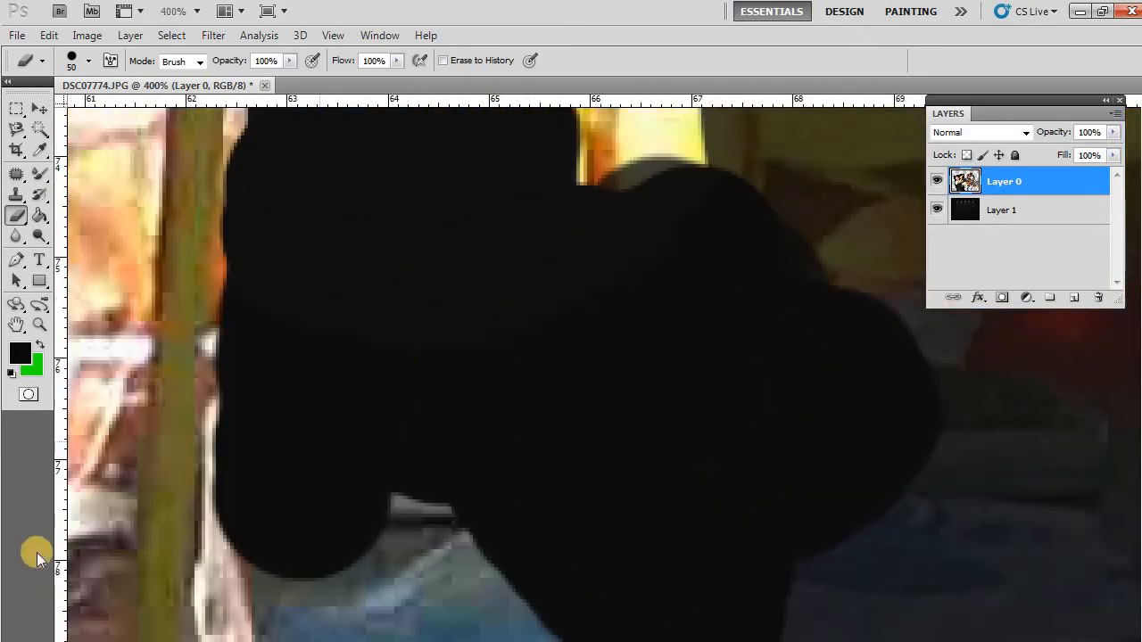
left_click(288, 334)
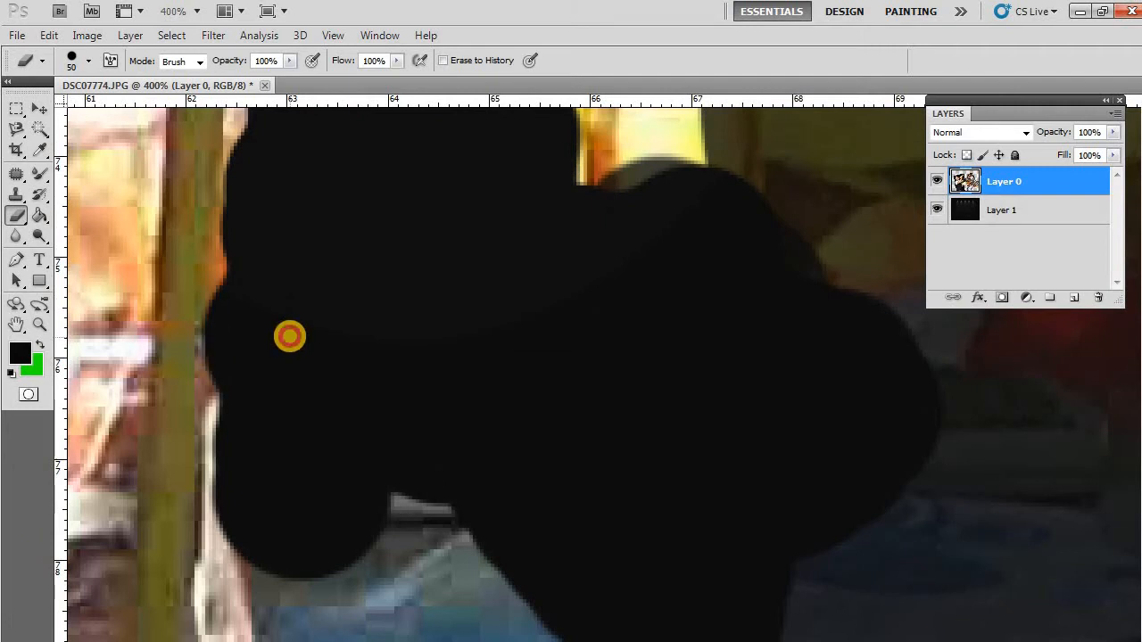
left_click(294, 295)
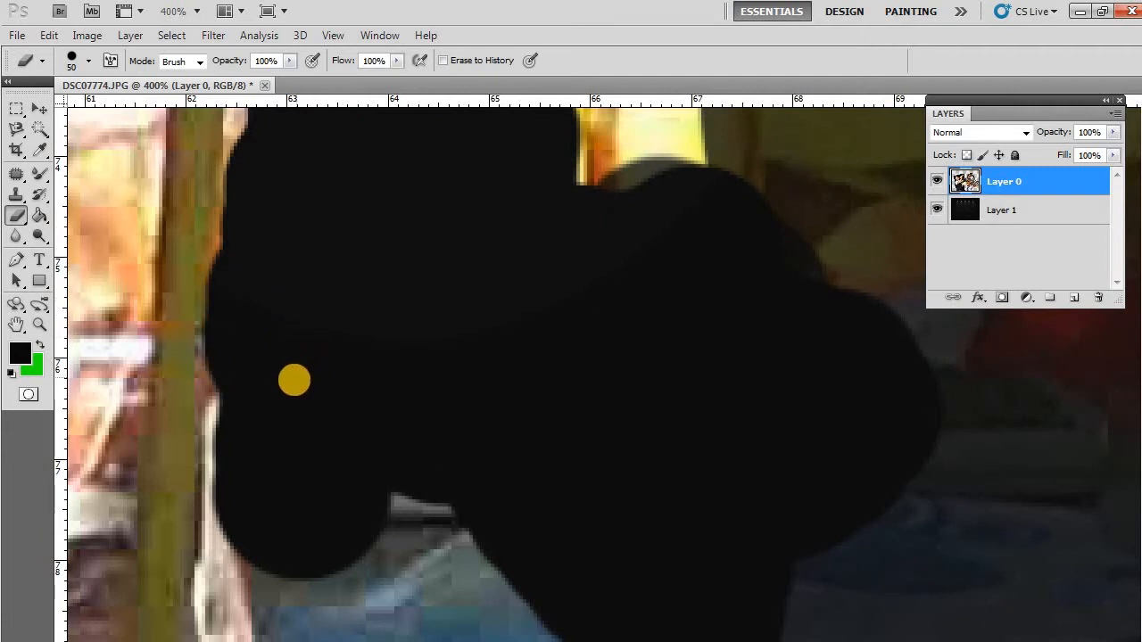
left_click(285, 411)
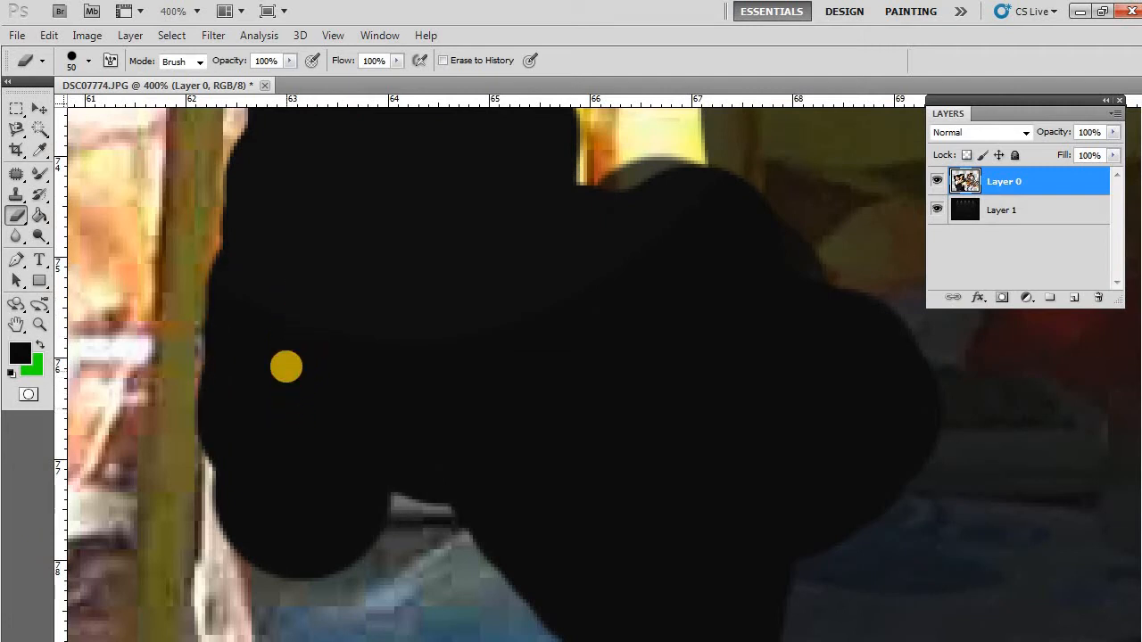
left_click(287, 367)
left_click(286, 350)
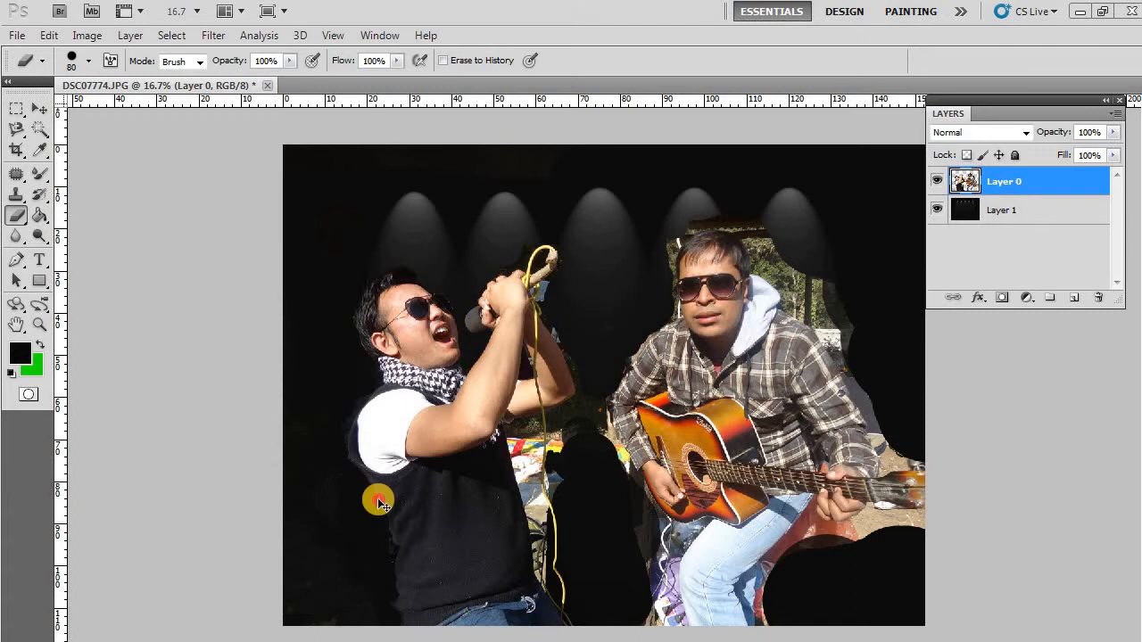
- Try an 80-size Eraser stroke on the background below the singer's elbow and undo it
key("ctrl+plus")
key("ctrl+plus")
key("ctrl+plus")
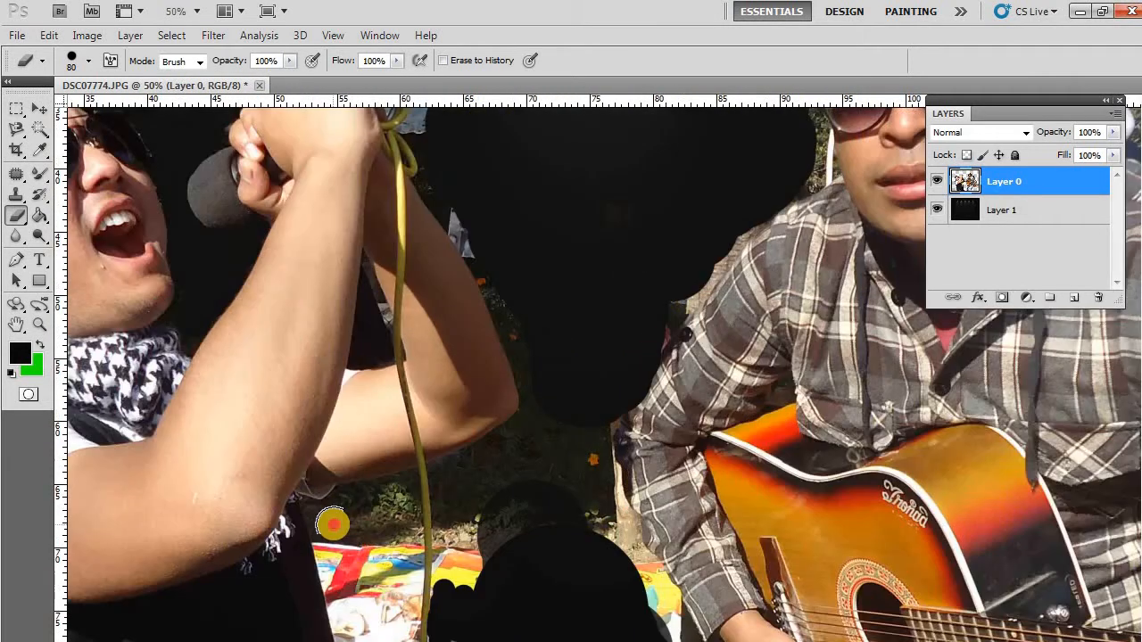
mouse_move(332, 525)
left_mouse_down()
mouse_move(642, 327)
mouse_move(628, 334)
left_mouse_up()
key("ctrl+z")
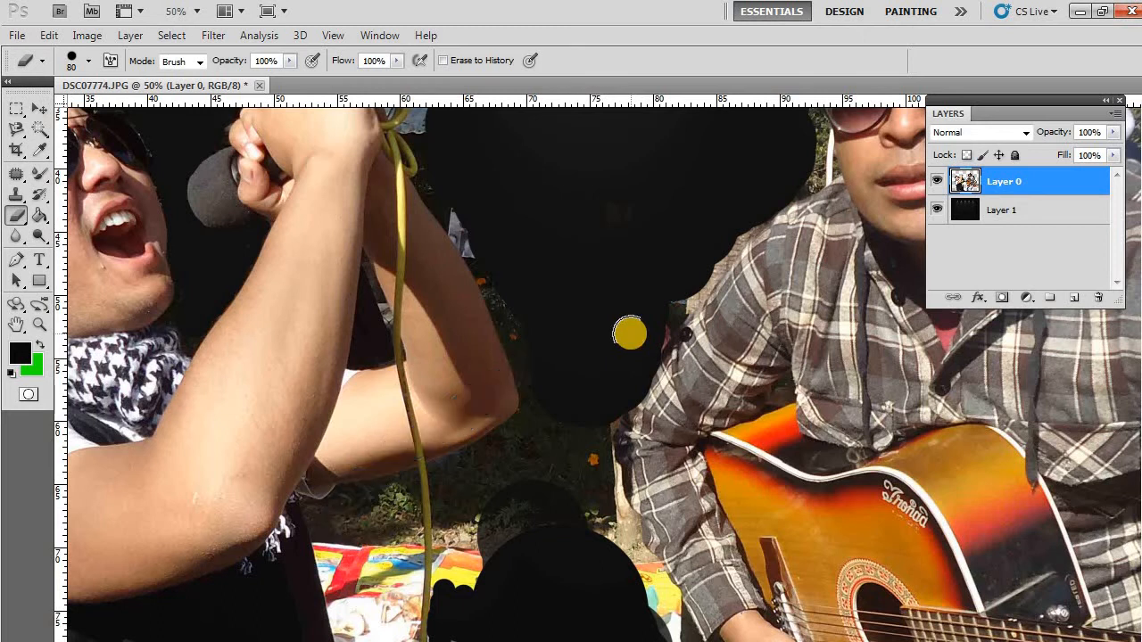
- Reduce the Eraser to size 10 and erase the lower part of the light fringe along the left edge of the singer's vest
left_click_drag(297, 429, 711, 360)
left_click_drag(680, 401, 661, 374)
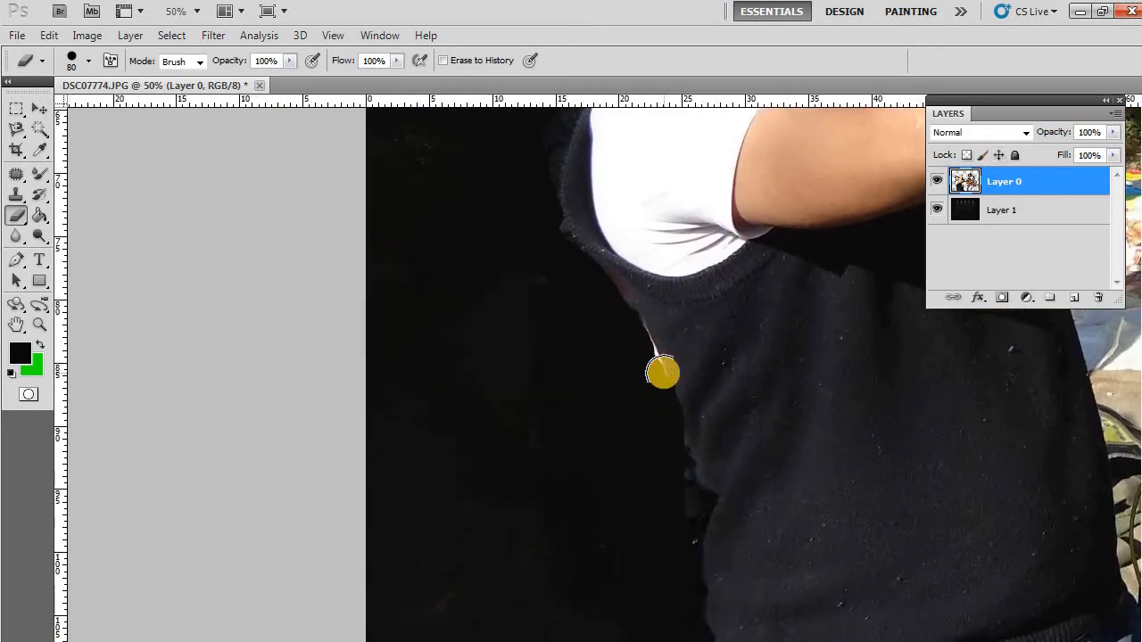
scroll(661, 375, "up", 5)
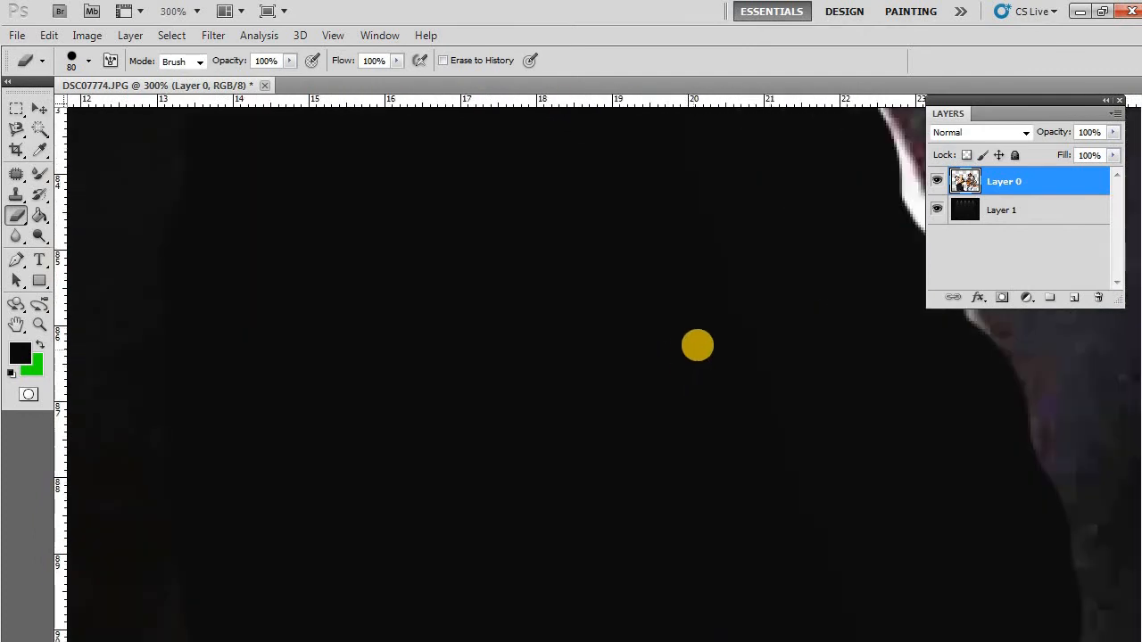
left_click_drag(731, 333, 301, 469)
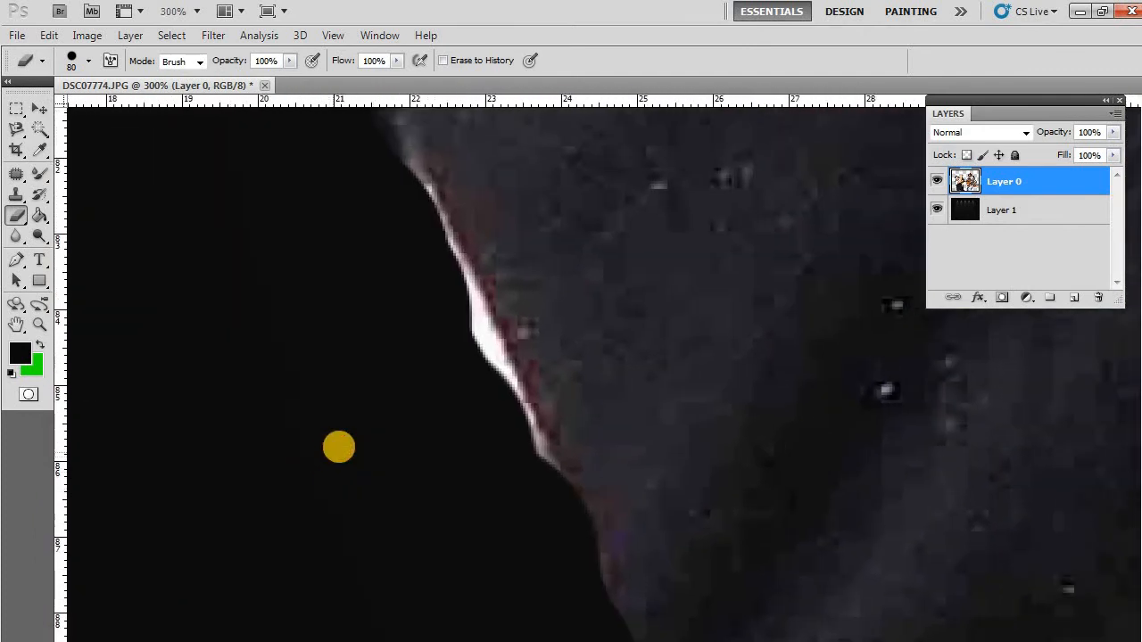
scroll(356, 436, "up", 4)
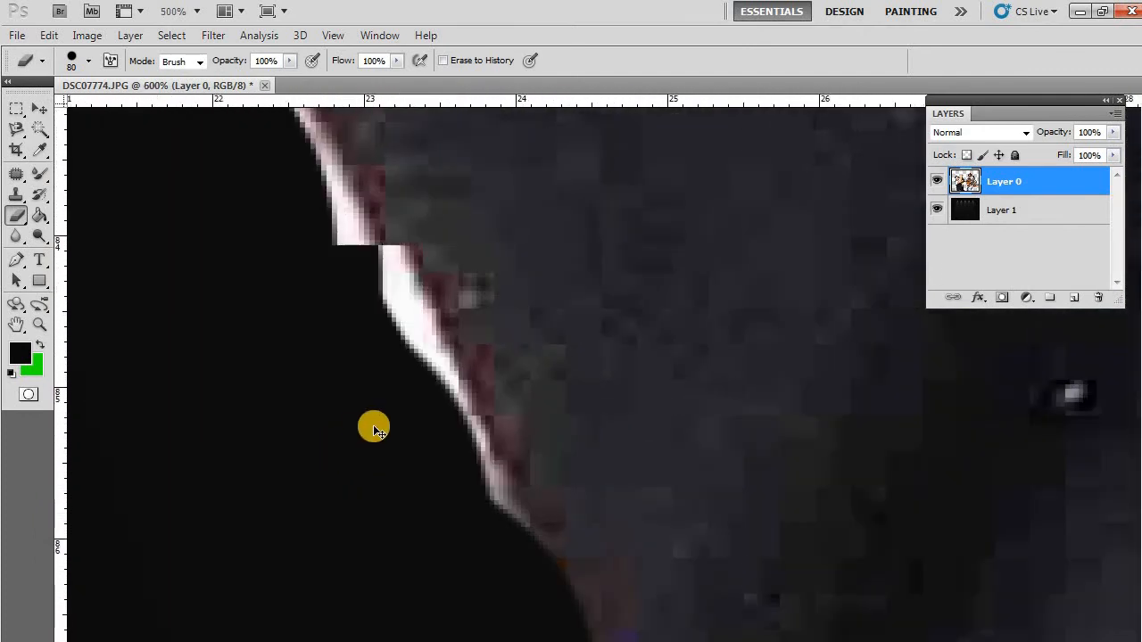
scroll(388, 361, "up", 2)
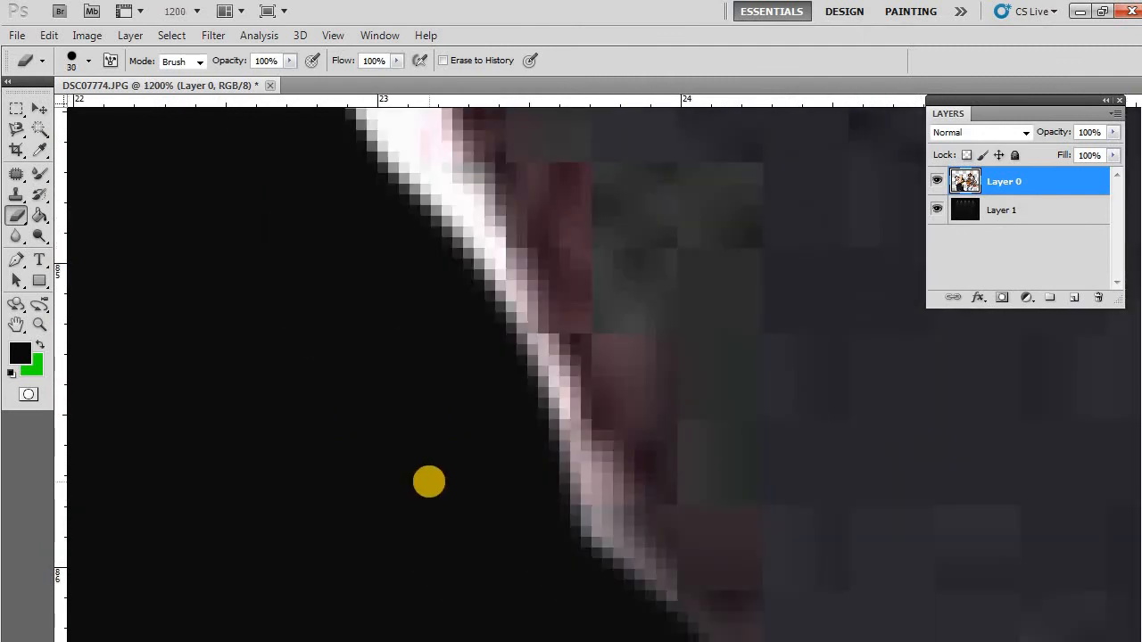
key("[")
key("[")
key("[")
key("[")
key("[")
key("[")
key("[")
left_click_drag(458, 462, 356, 381)
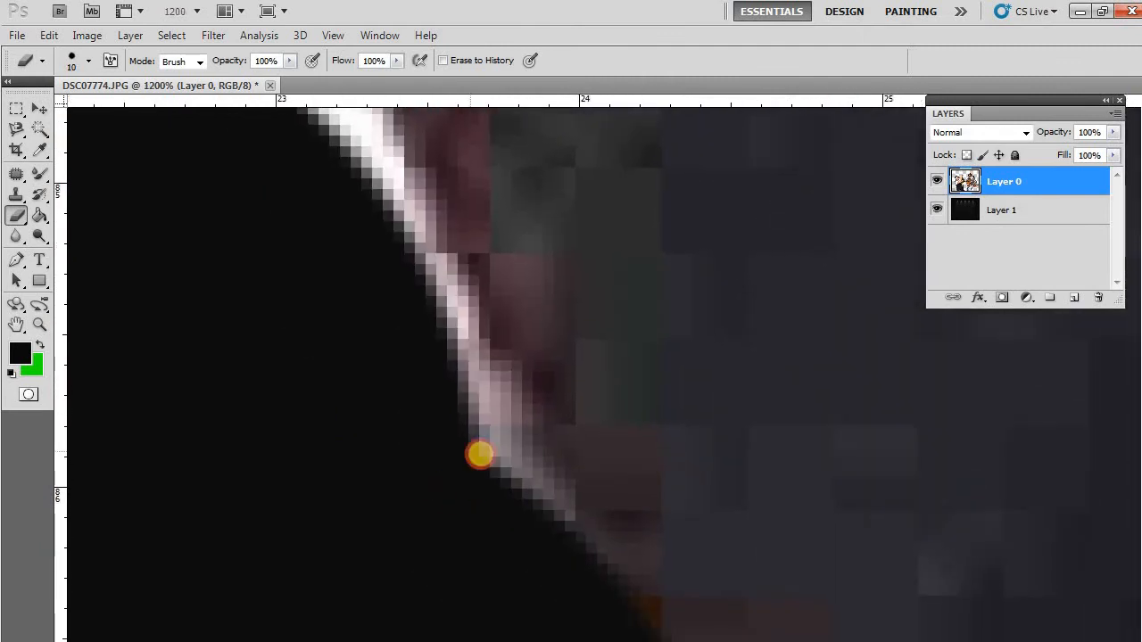
mouse_move(515, 524)
left_mouse_down()
mouse_move(461, 454)
mouse_move(433, 401)
mouse_move(437, 378)
mouse_move(456, 418)
mouse_move(436, 411)
left_mouse_up()
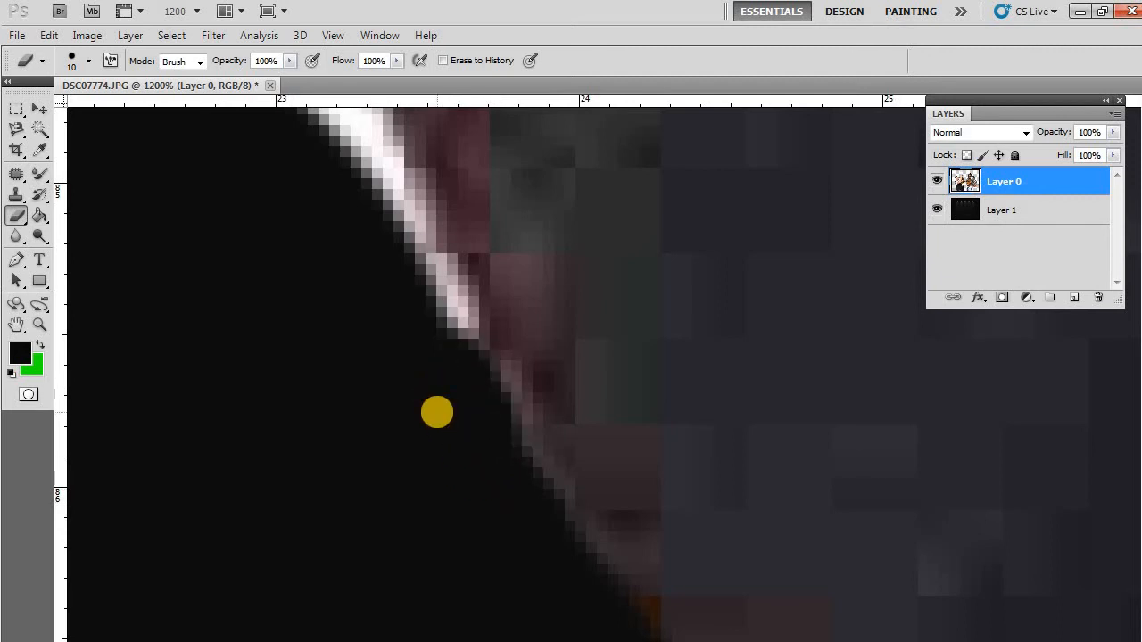
- Erase the white fringe pixels just above the cleaned part of the singer's vest edge with short size-10 Eraser strokes
left_click_drag(359, 342, 459, 519)
mouse_move(522, 481)
left_mouse_down()
mouse_move(502, 481)
mouse_move(436, 360)
left_mouse_up()
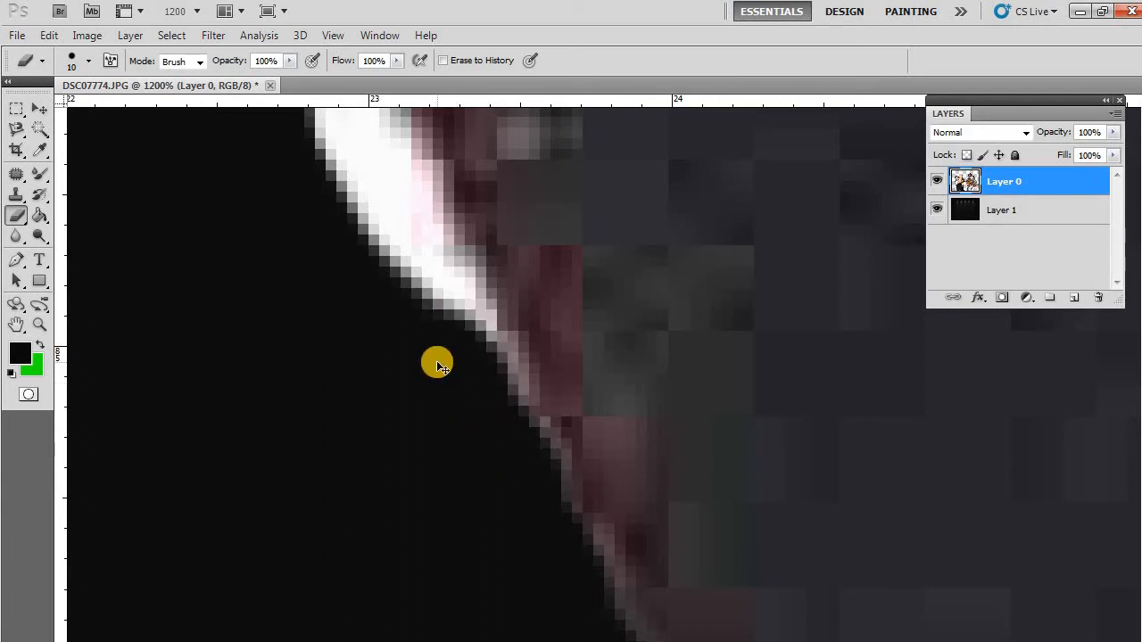
key("ctrl+plus")
key("ctrl+plus")
left_click_drag(320, 305, 673, 615)
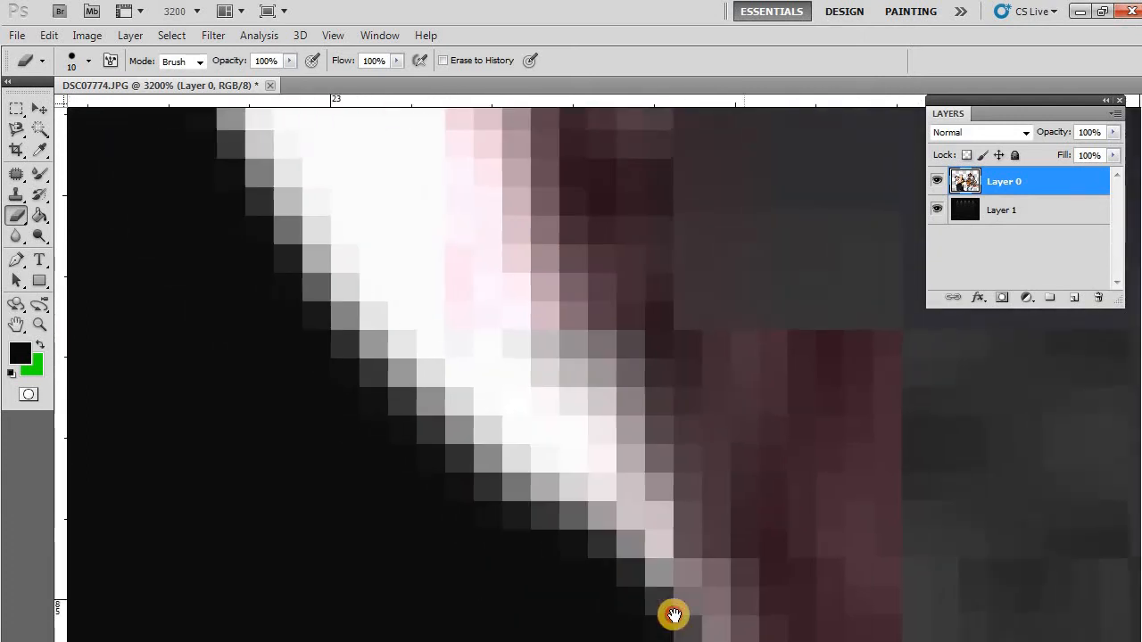
left_click_drag(436, 497, 477, 508)
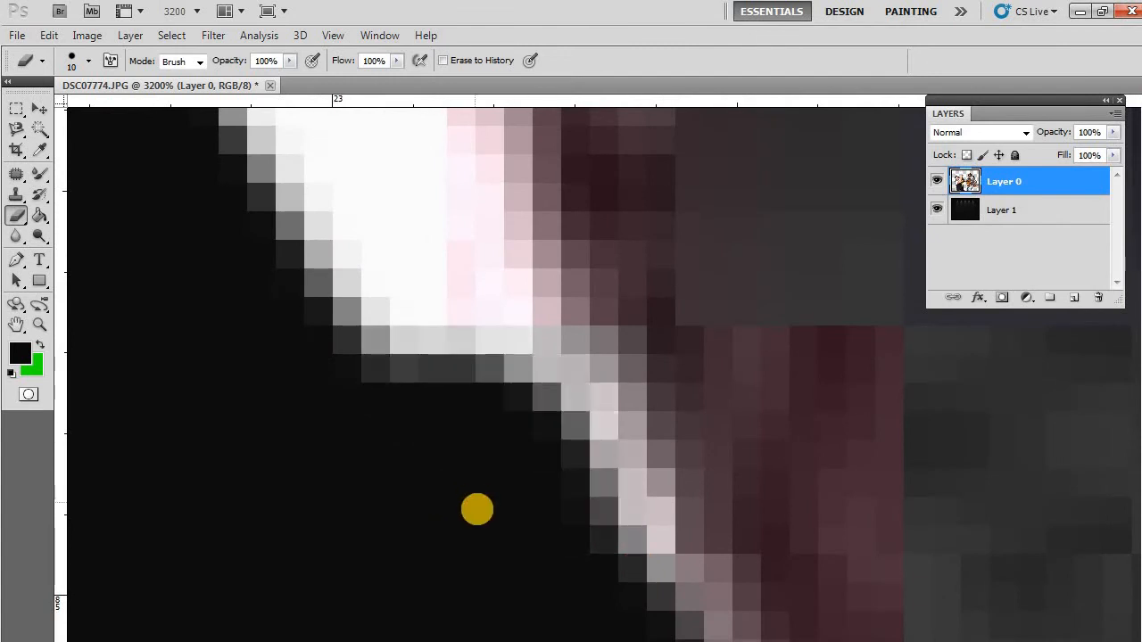
left_click_drag(369, 383, 372, 382)
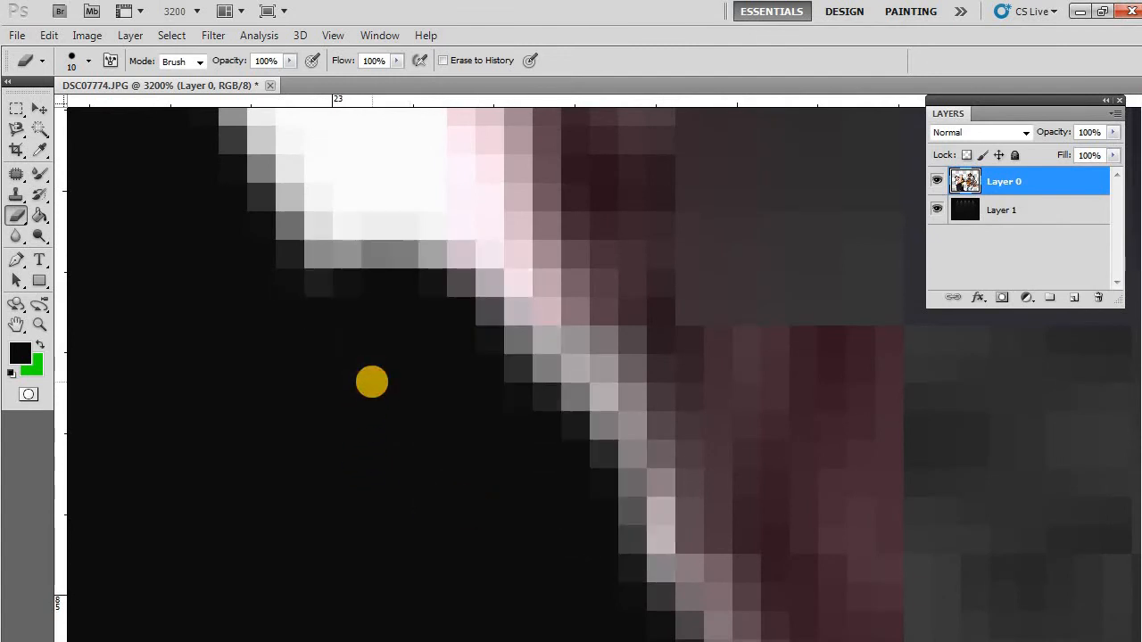
left_click(372, 381)
left_click(372, 381)
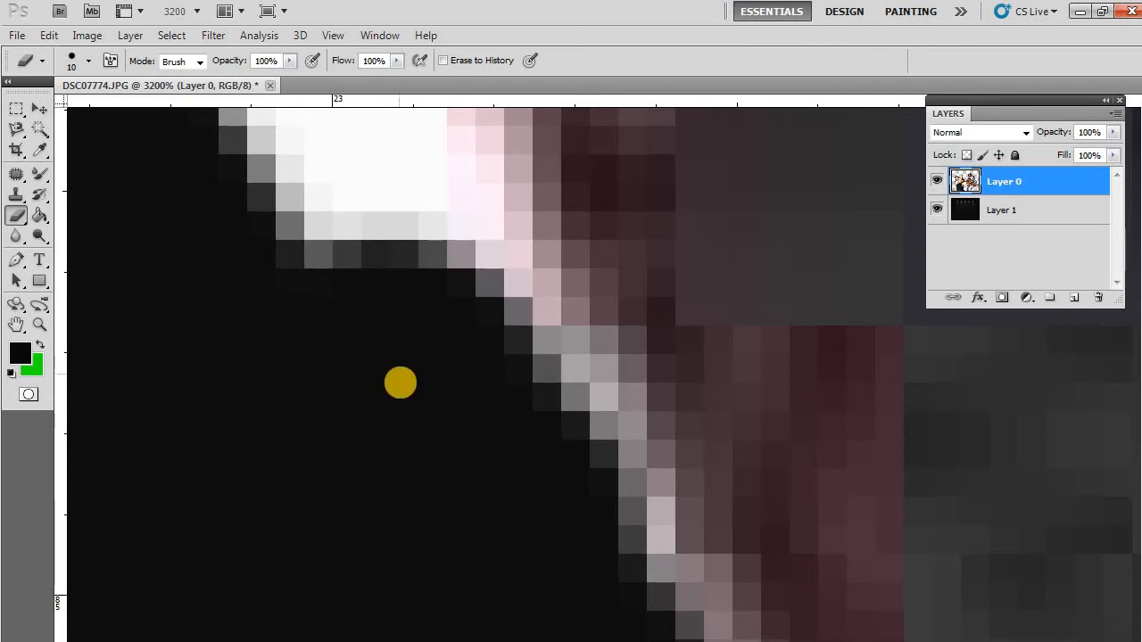
- Trim the thick white fringe further up the vest's left edge to a narrow line with size-10 Eraser dabs
left_click_drag(369, 396, 423, 543)
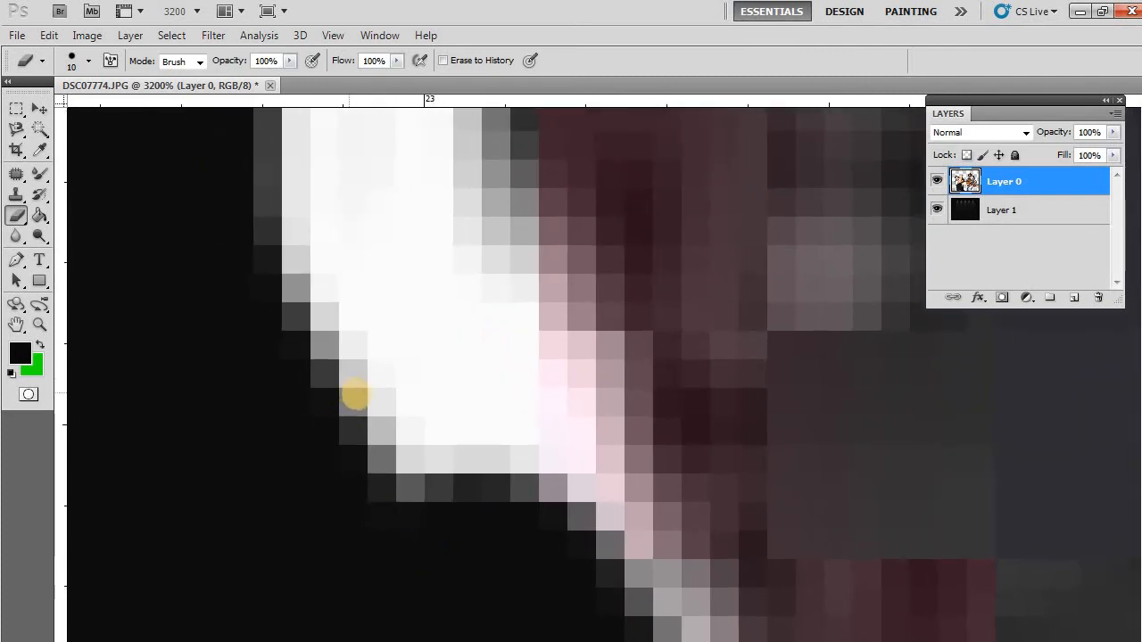
left_click(360, 399)
left_click(359, 398)
left_click(362, 398)
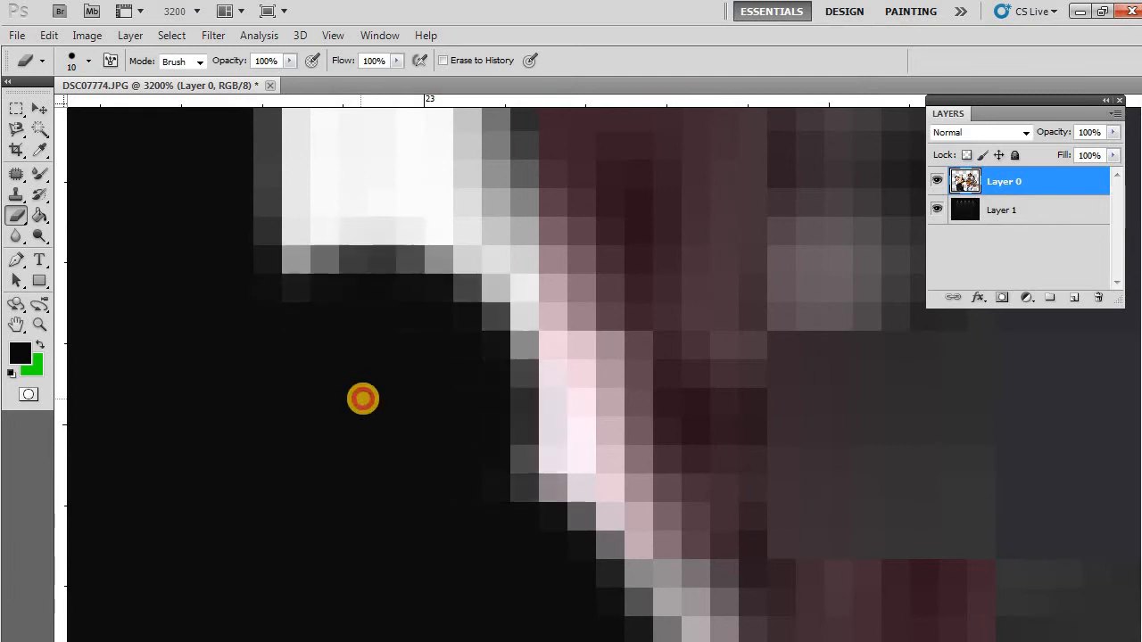
left_click(423, 523)
left_click(423, 523)
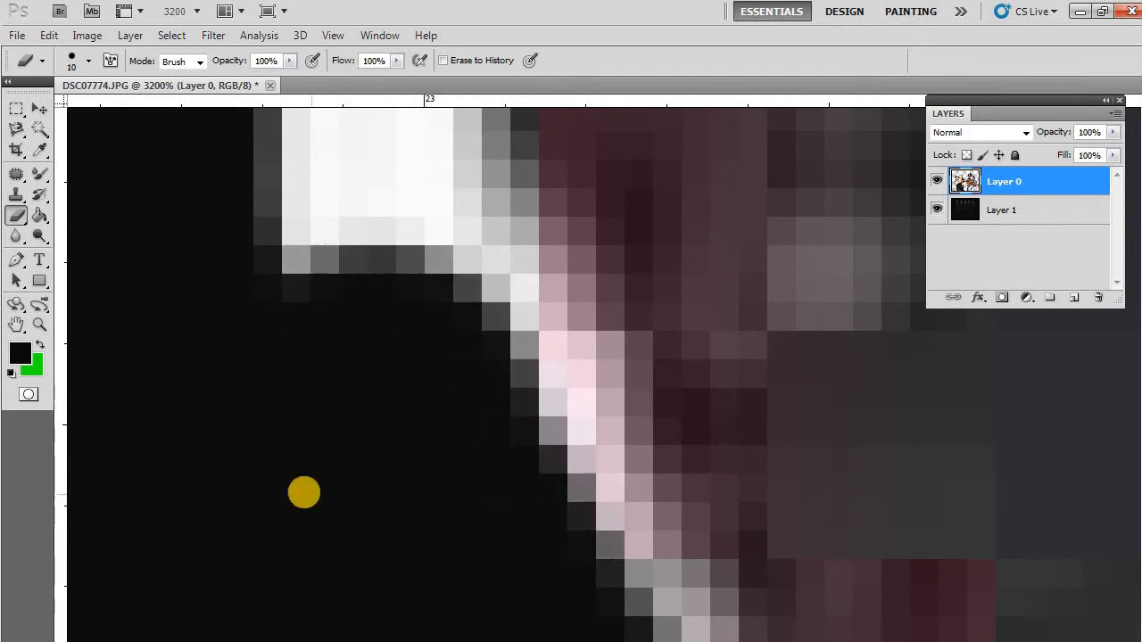
- Erase the bright outer pixels along the upper section of the vest's left edge with the size-10 Eraser
mouse_move(256, 384)
left_mouse_down()
mouse_move(305, 556)
mouse_move(383, 558)
left_mouse_up()
left_click(398, 530)
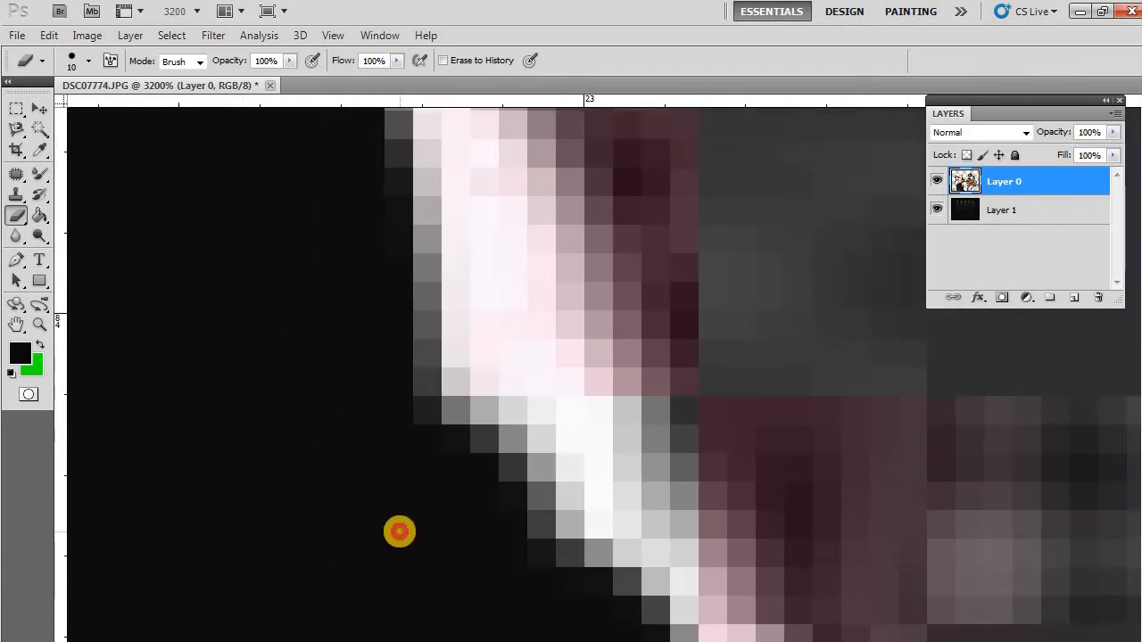
left_click(399, 525)
left_click(399, 525)
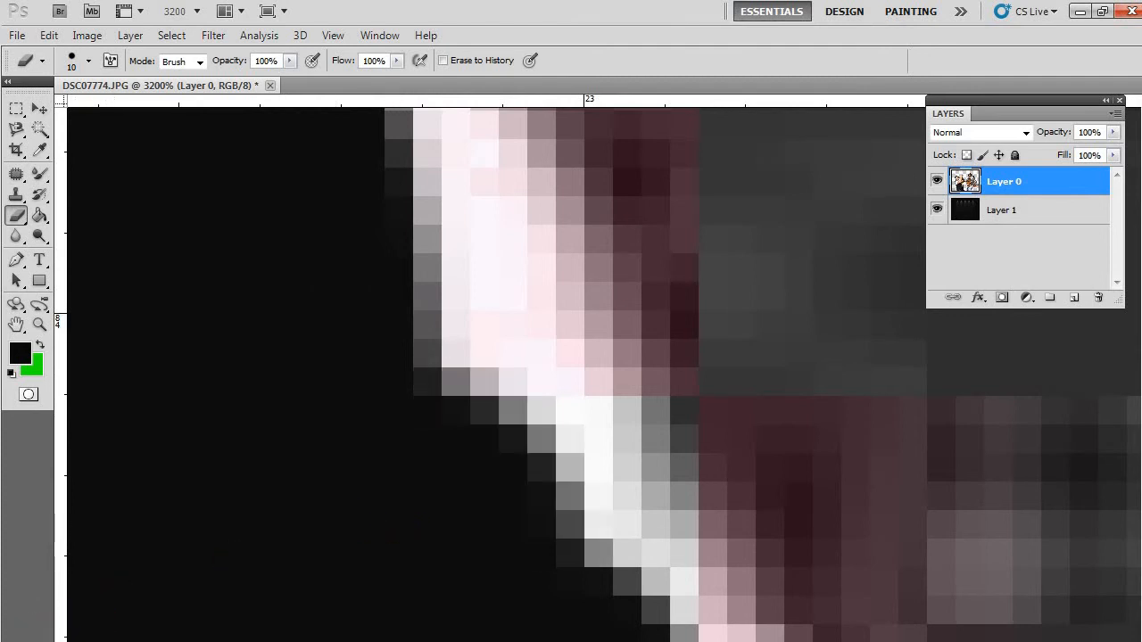
left_click(474, 218)
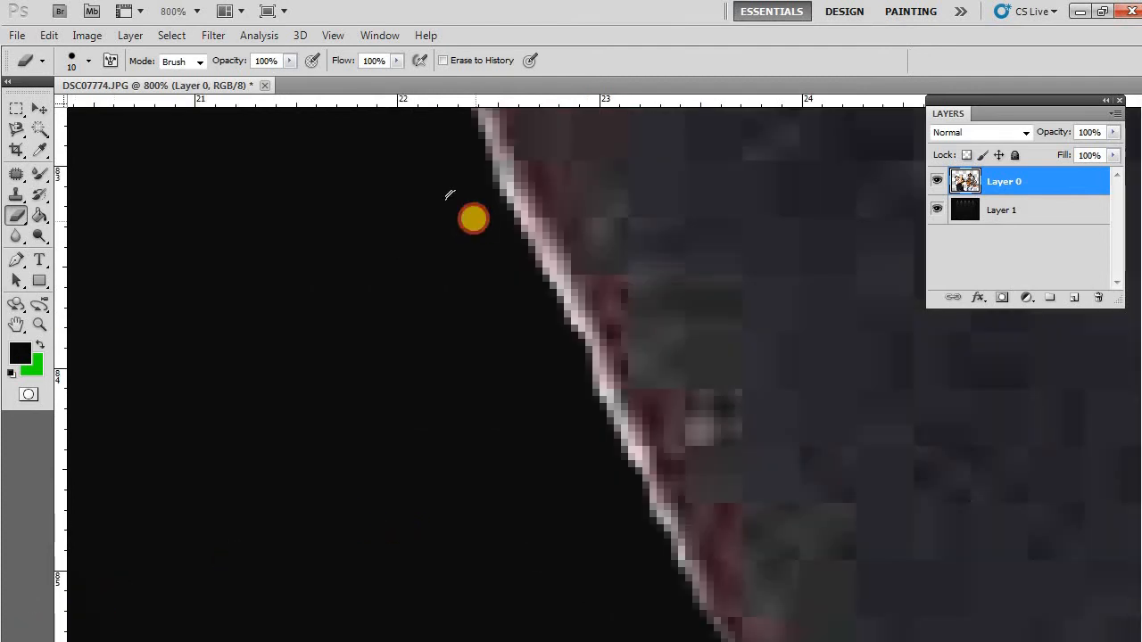
left_click(463, 209)
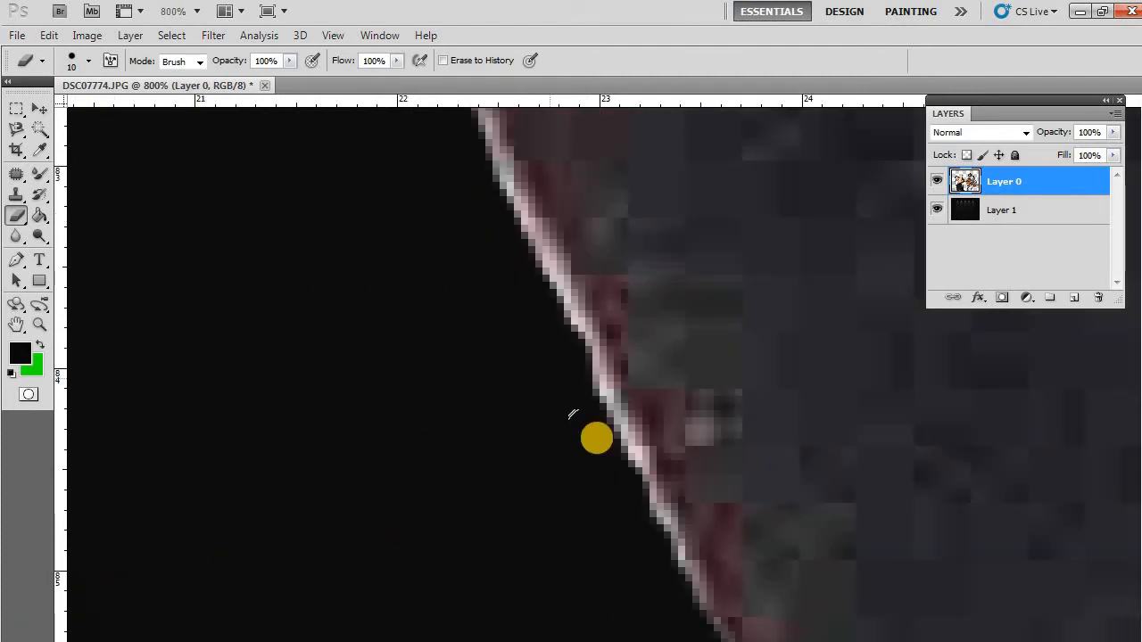
left_click(569, 411)
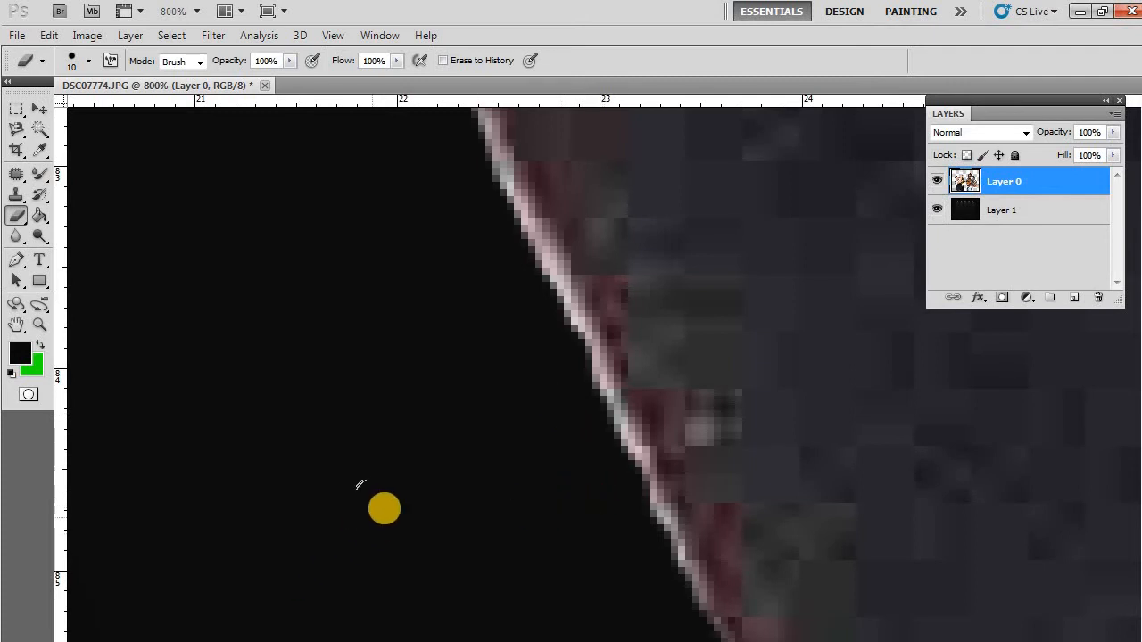
- Locate the remaining thin light line along the vest's left edge and erase it with the size-10 Eraser
scroll(381, 491, "down", 2)
key("ctrl+minus")
key("ctrl+minus")
key("ctrl+minus")
key("ctrl+minus")
key("ctrl+minus")
key("ctrl+minus")
key("ctrl+minus")
key("ctrl+minus")
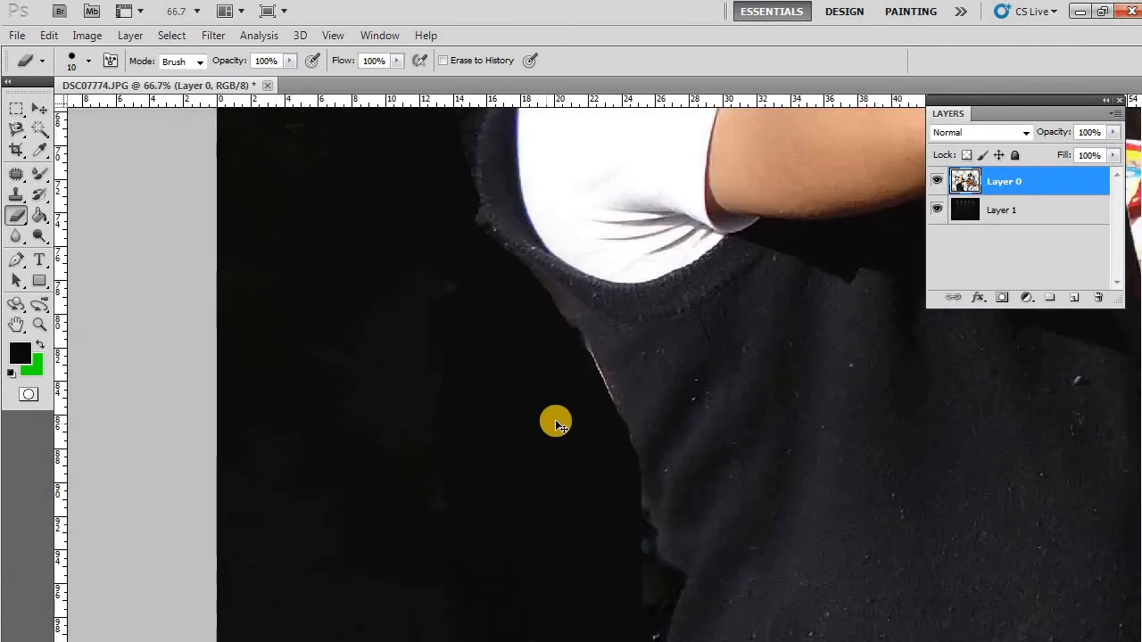
key("ctrl+plus")
key("ctrl+plus")
key("ctrl+plus")
key("ctrl+plus")
key("ctrl+plus")
key("ctrl+plus")
key("ctrl+plus")
key("ctrl+plus")
key("ctrl+plus")
key("ctrl+plus")
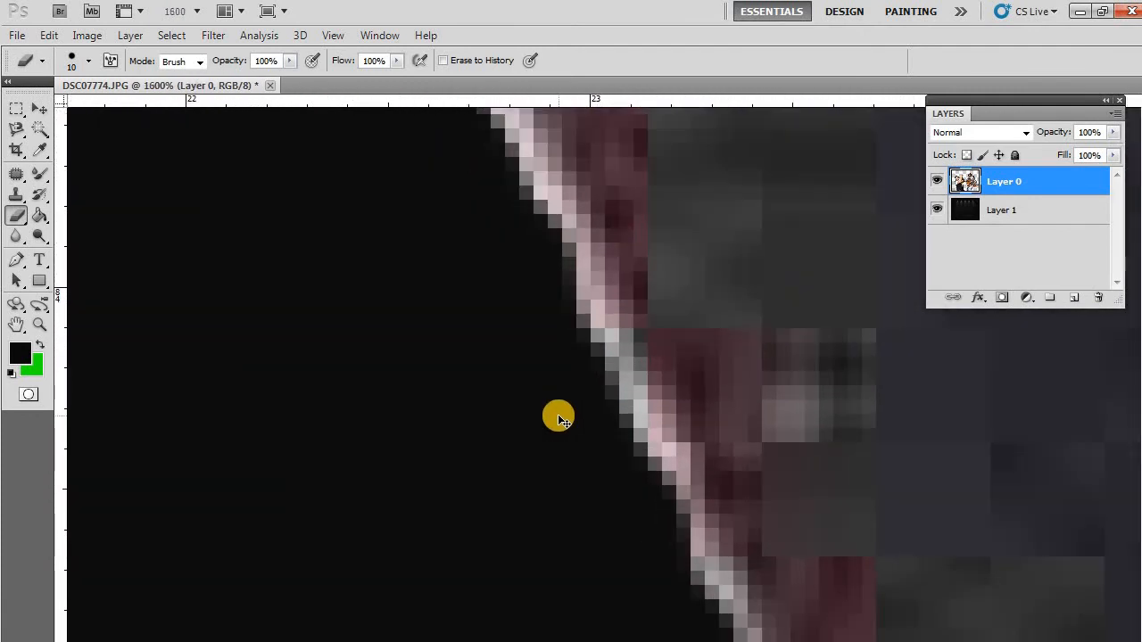
left_click_drag(536, 447, 416, 238)
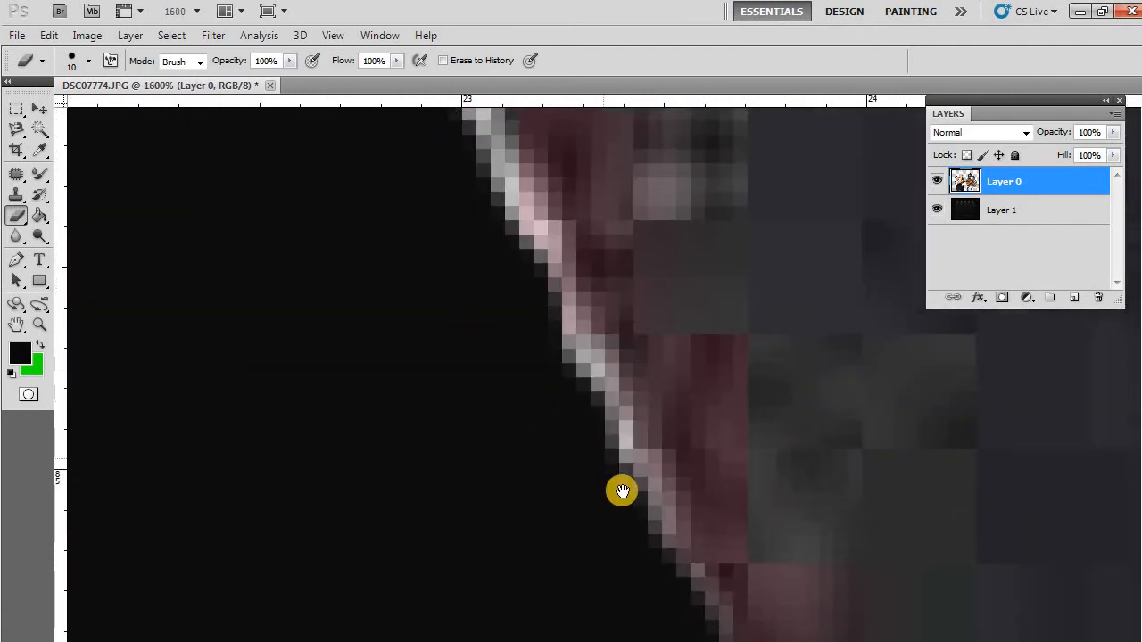
key("ctrl+minus")
key("ctrl+minus")
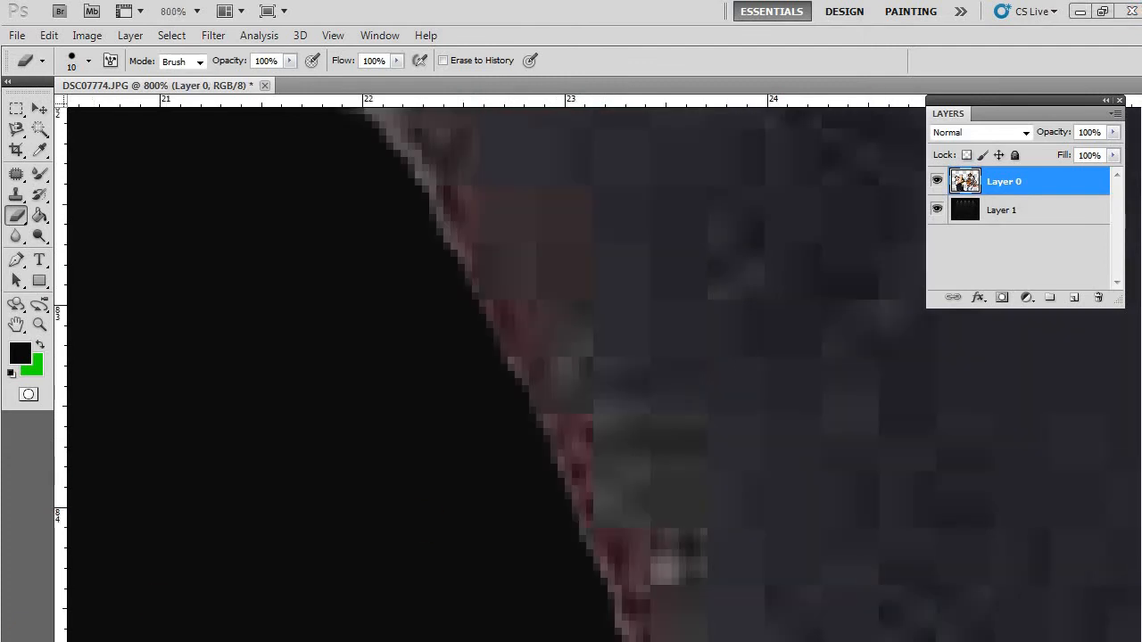
left_click(425, 473)
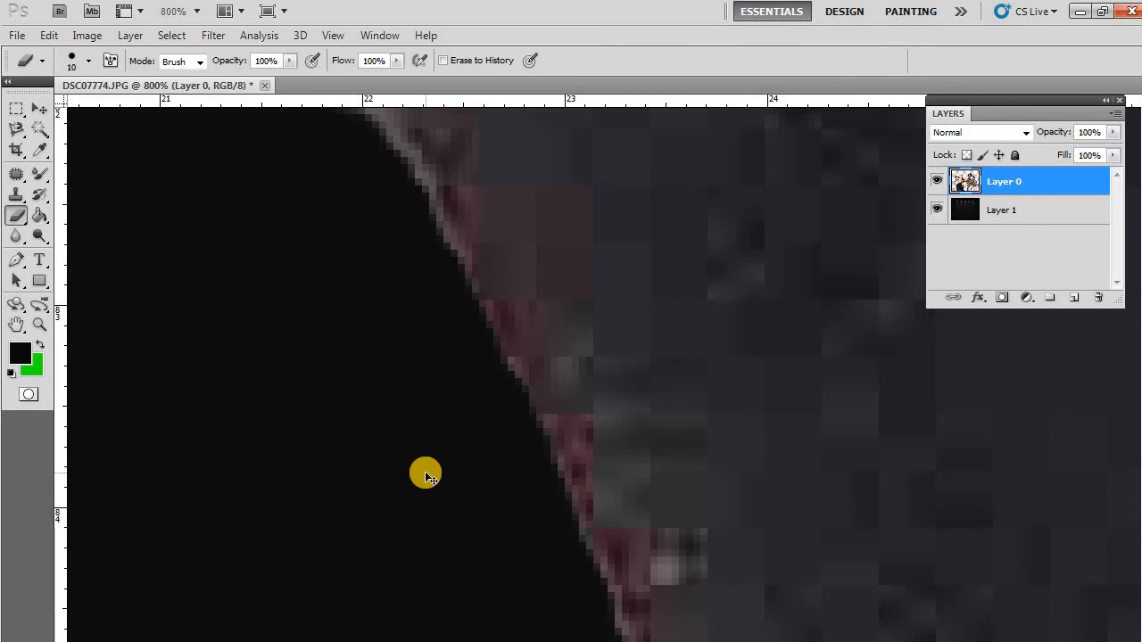
- Examine the whole composite for leftover background around both musicians
key("ctrl+minus")
key("ctrl+minus")
key("ctrl+minus")
key("ctrl+minus")
key("ctrl+minus")
key("ctrl+minus")
key("ctrl+minus")
key("ctrl+minus")
key("ctrl+minus")
key("ctrl+minus")
key("ctrl+minus")
key("ctrl+minus")
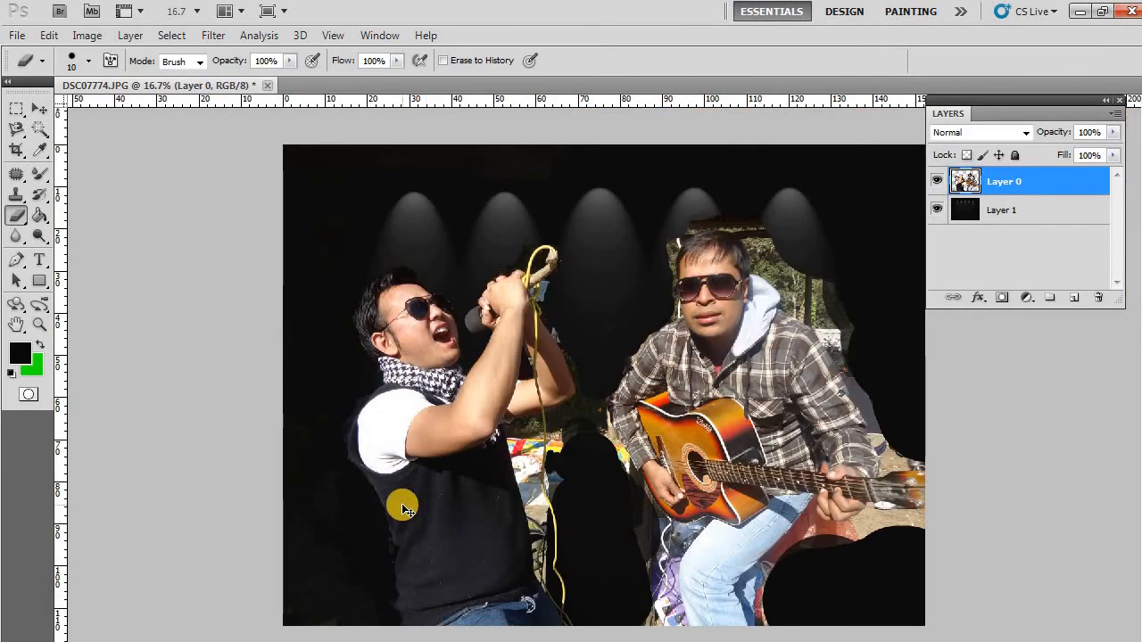
key("ctrl+plus")
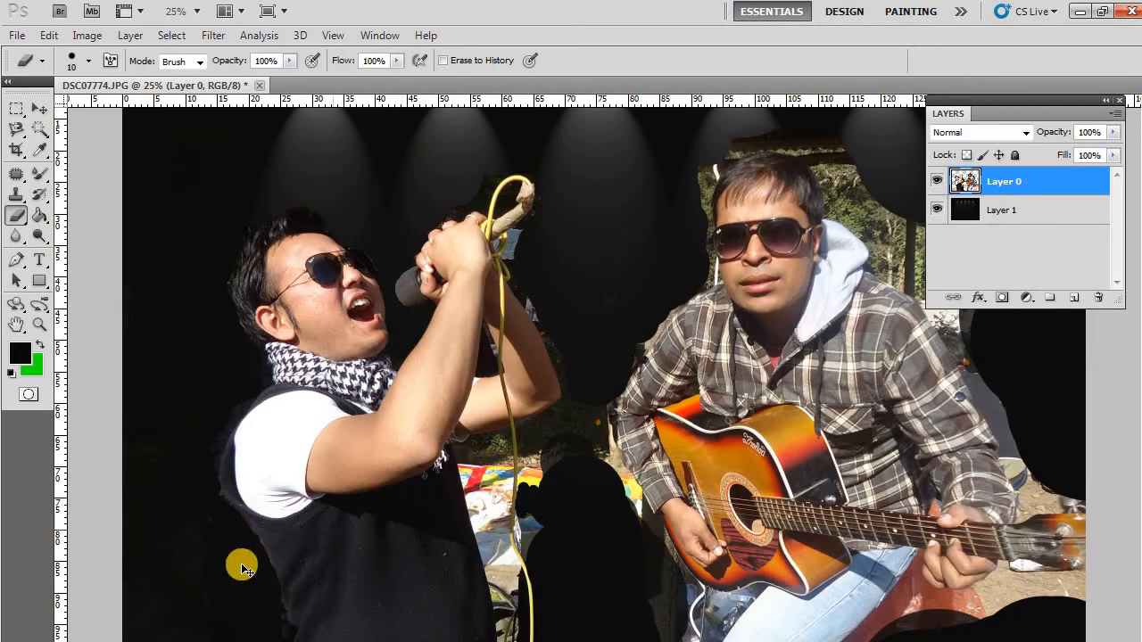
key("ctrl+minus")
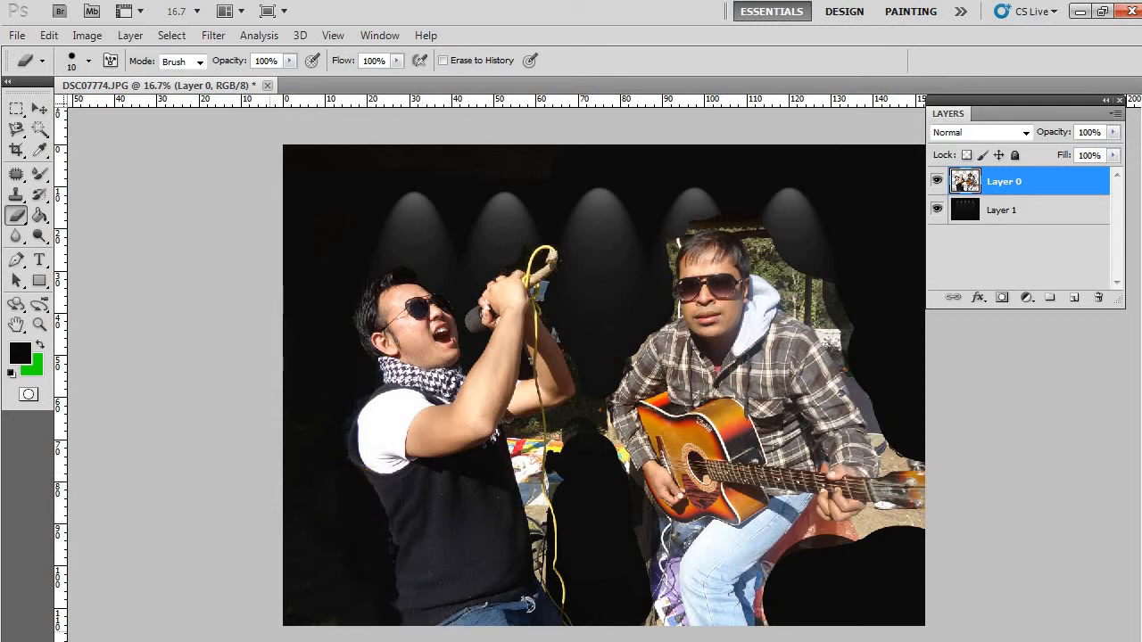
- Outline the leftover background between the singer's arms beside the yellow cable with the Polygonal Lasso, fill it with black and deselect
left_click_drag(16, 129, 103, 143)
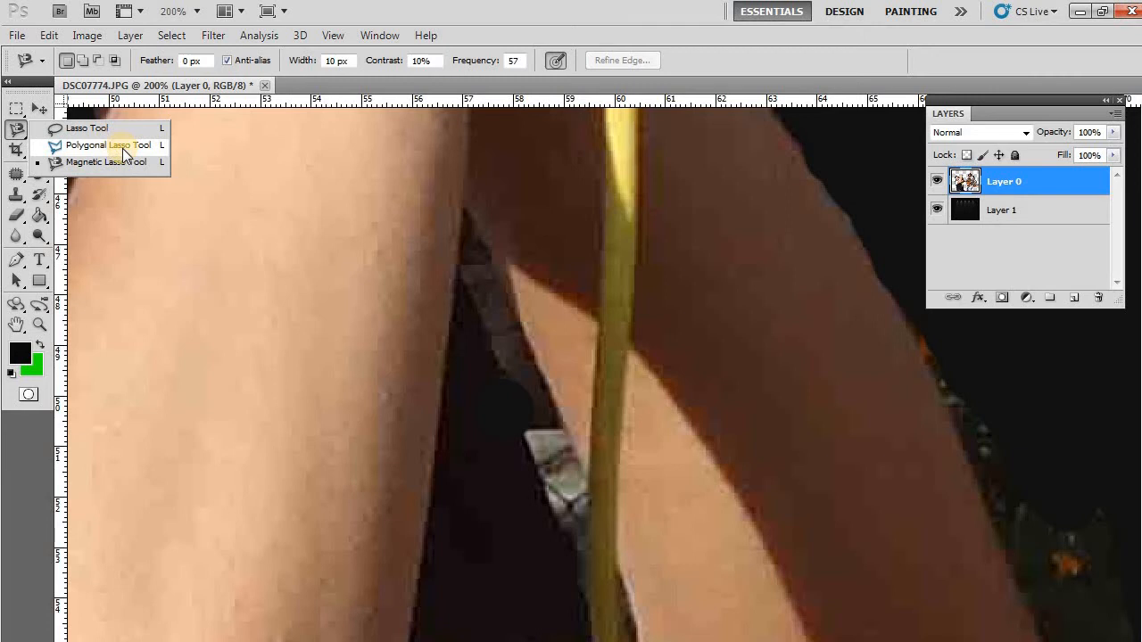
left_click(122, 148)
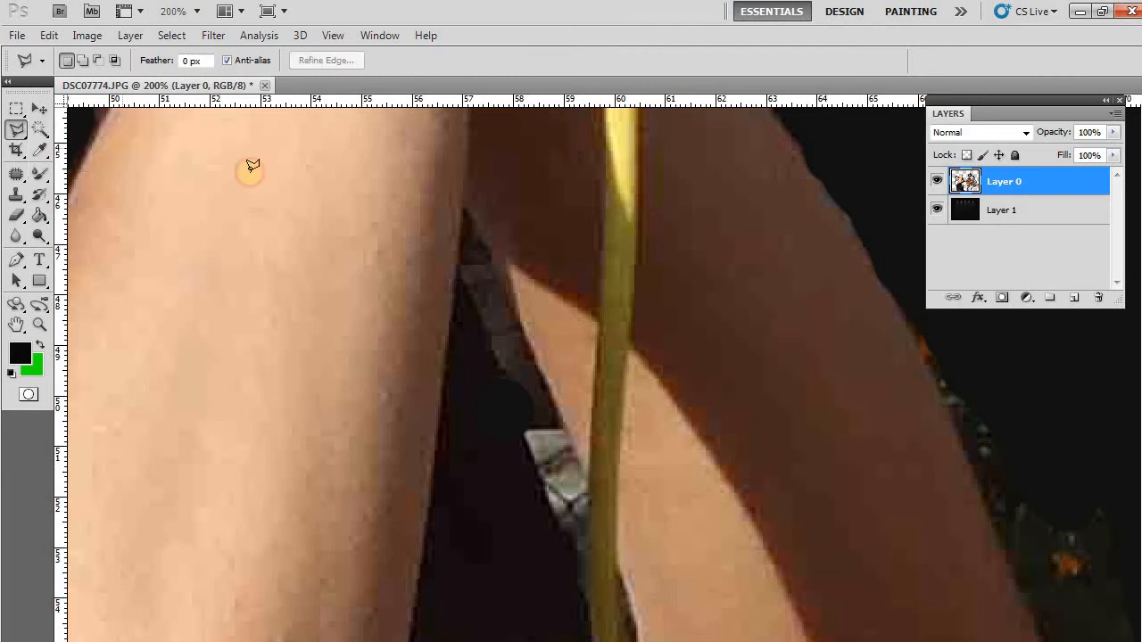
left_click(464, 207)
left_click(583, 484)
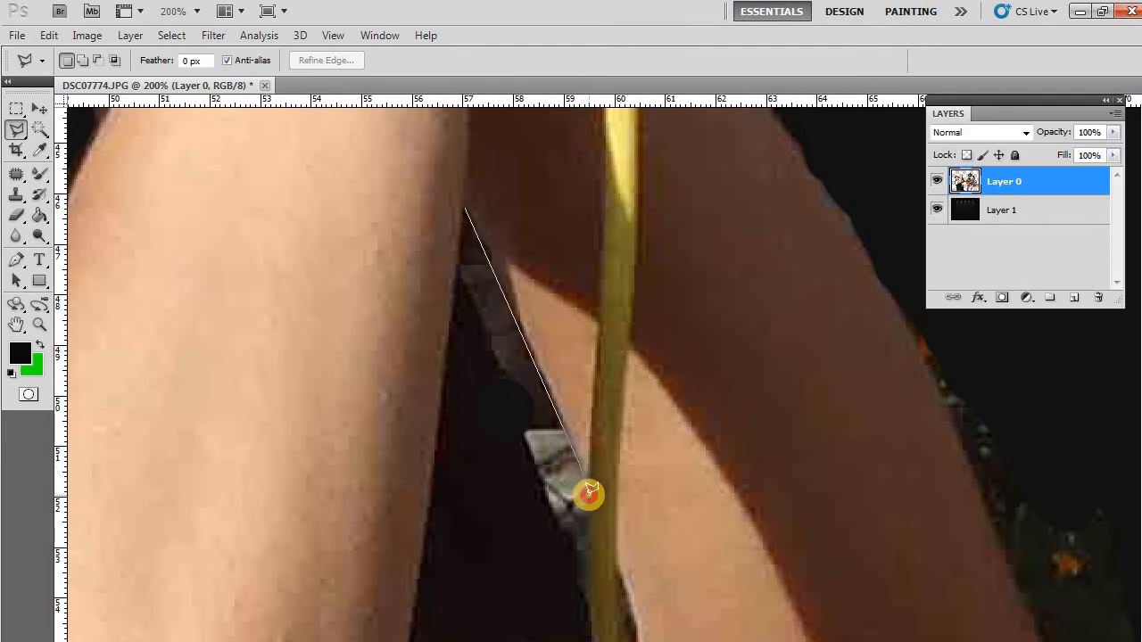
left_click(587, 489)
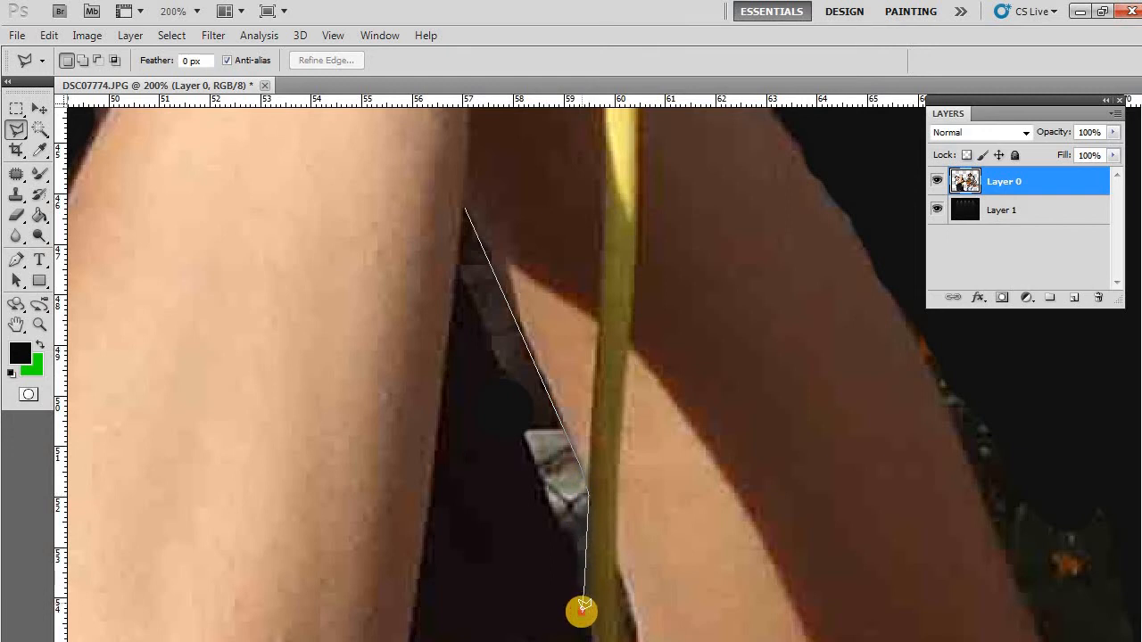
left_click(581, 608)
left_click(511, 459)
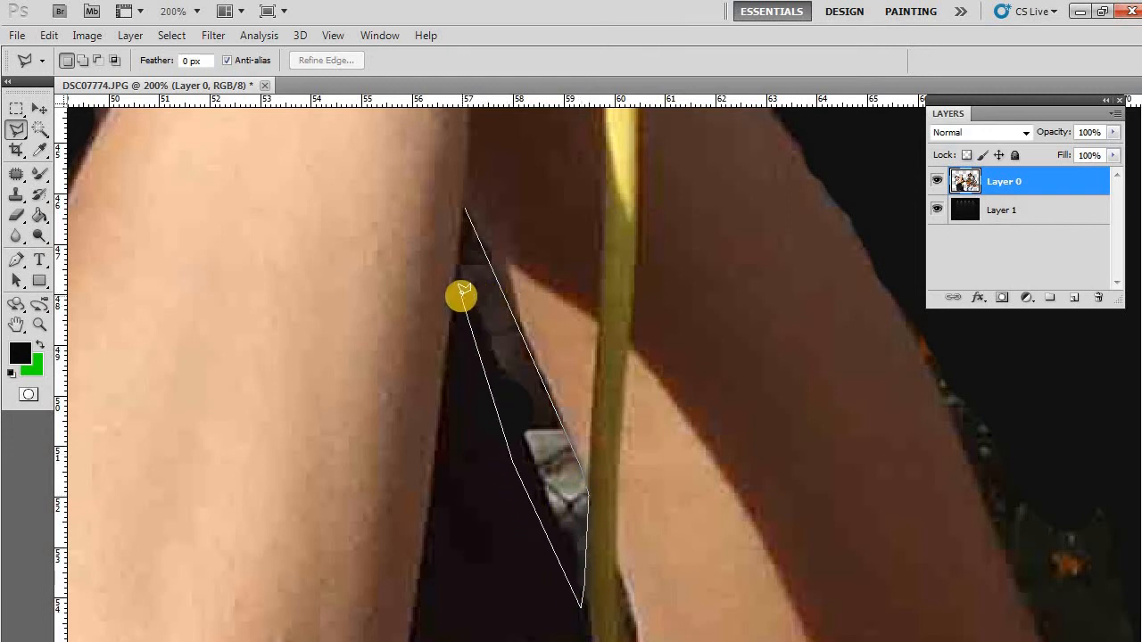
left_click(454, 251)
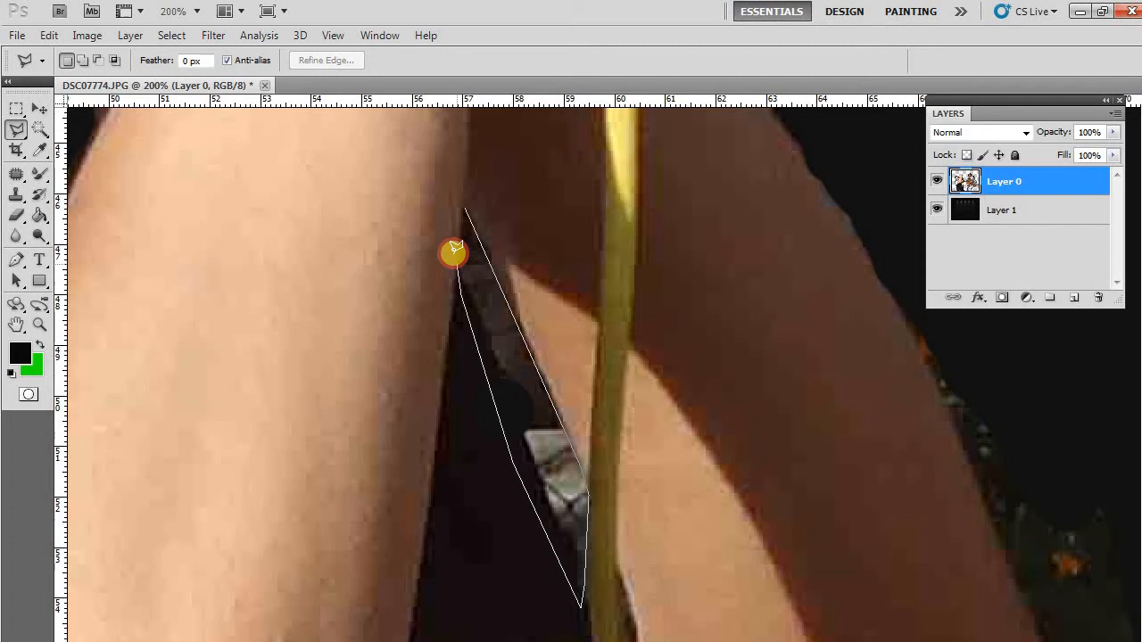
left_click(465, 205)
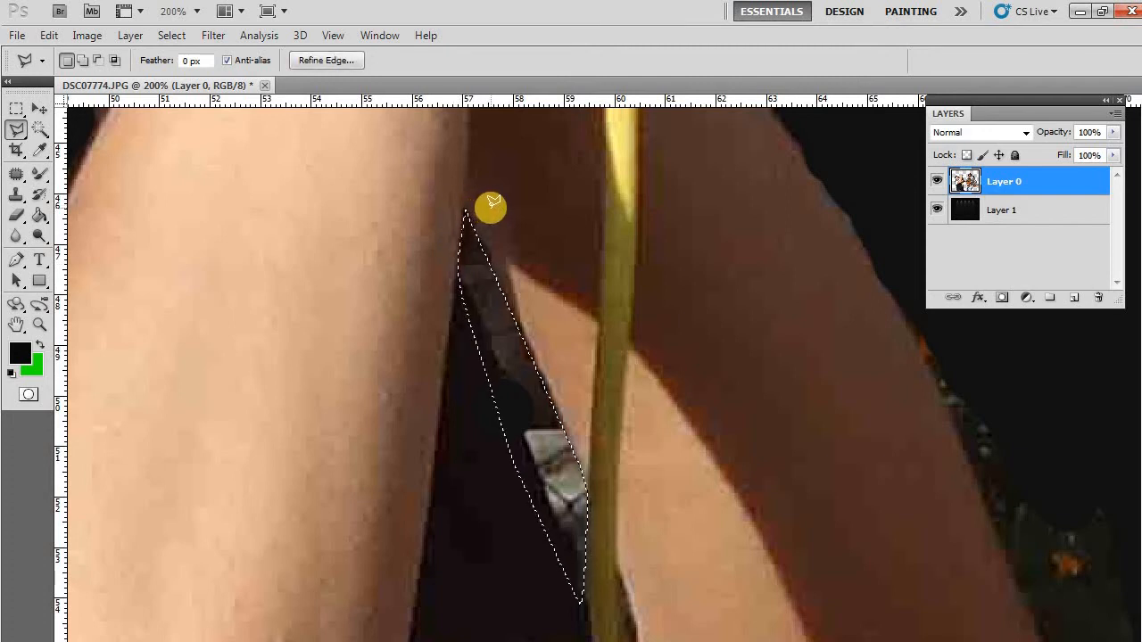
key("alt+BackSpace")
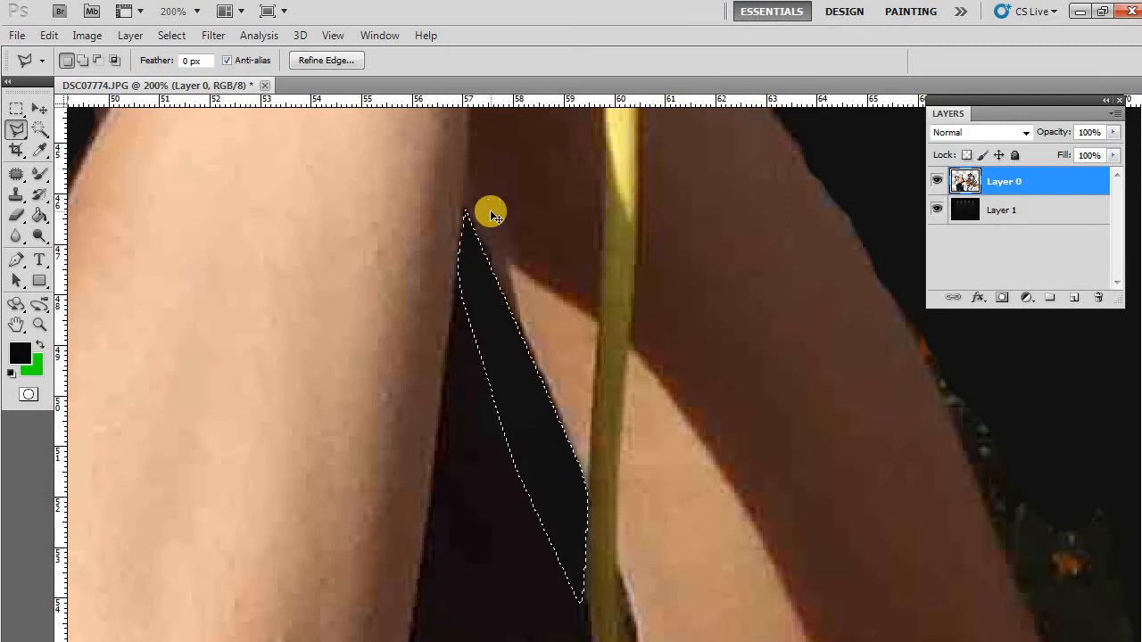
key("ctrl+d")
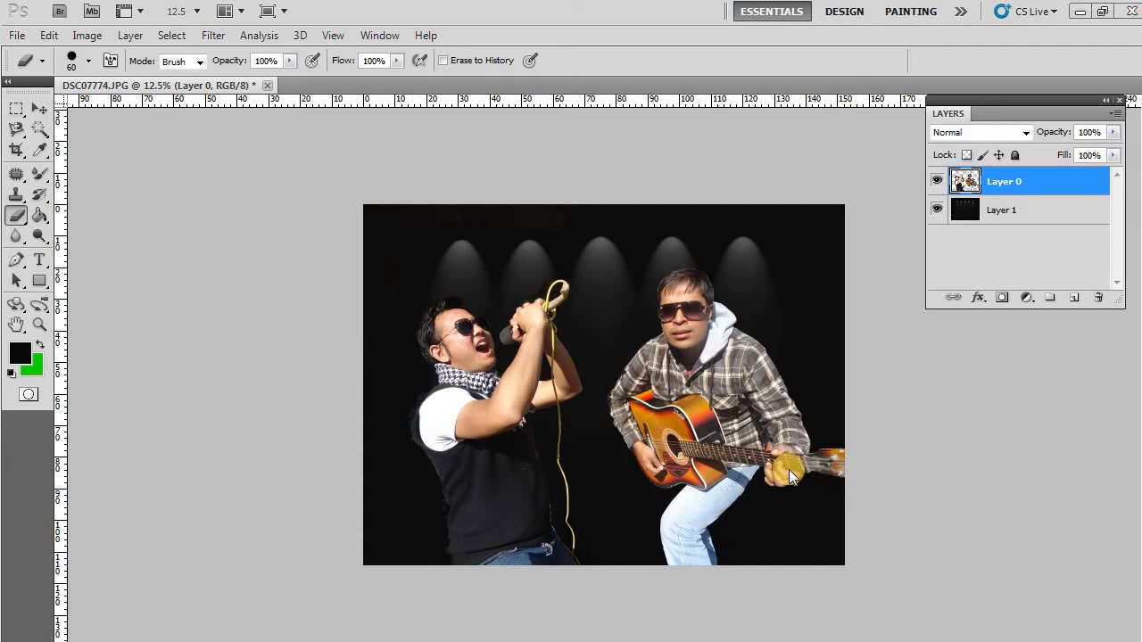
- Nudge the stage-light backdrop on Layer 1 upward with the Move tool to raise the spotlights
left_click(1053, 213)
left_click(42, 104)
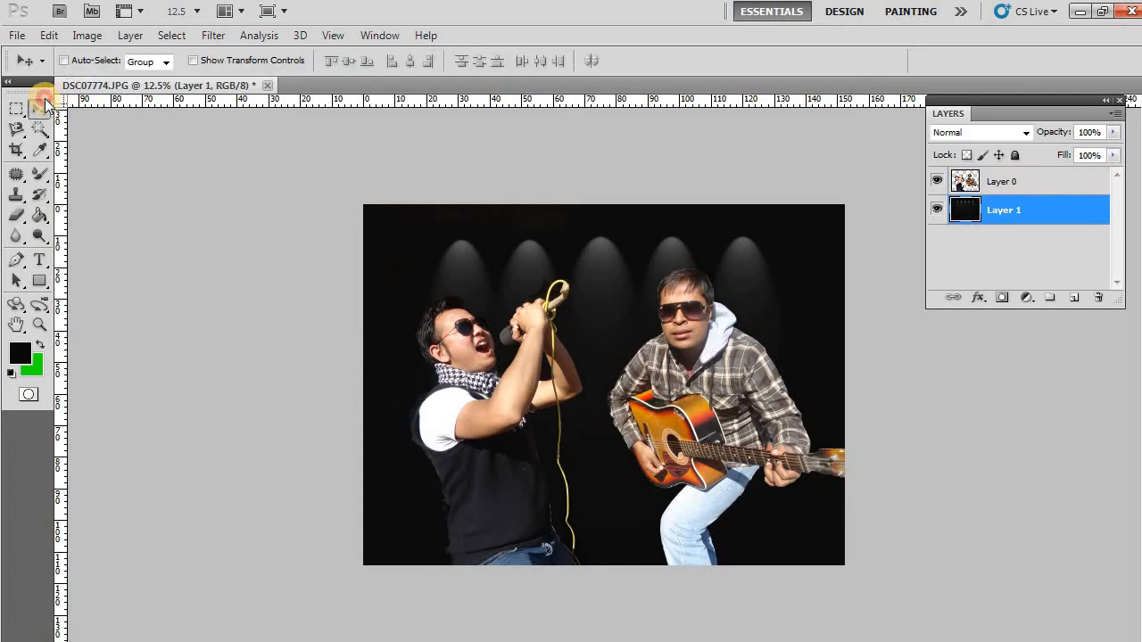
key("shift+Up")
key("shift+Up")
key("shift+Up")
key("shift+Up")
key("shift+Up")
key("shift+Up")
key("shift+Up")
key("shift+Up")
key("shift+Up")
key("shift+Up")
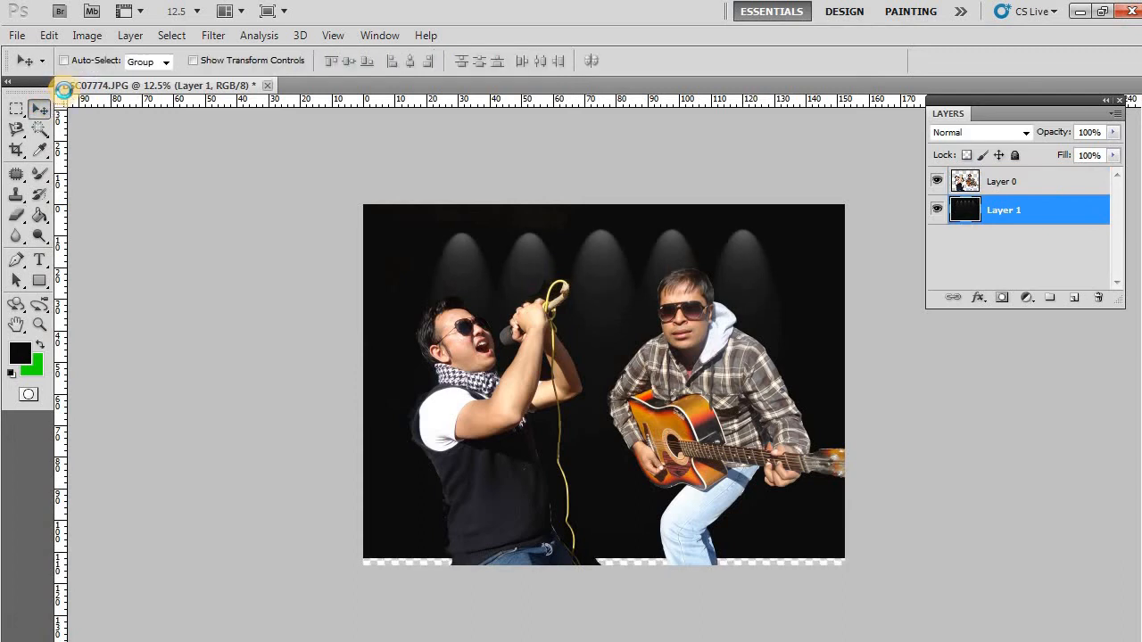
key("shift+Up")
key("shift+Up")
key("shift+Up")
key("shift+Up")
key("shift+Up")
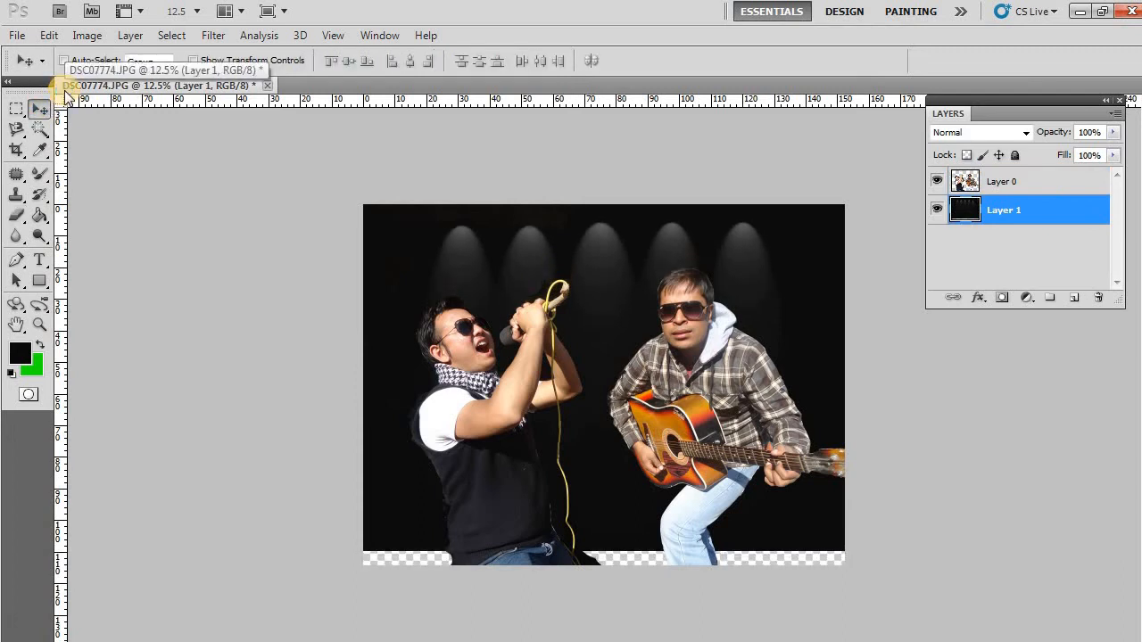
- Select a black strip across the lower backdrop with the Rectangular Marquee and copy it down over the transparent strip at the canvas bottom
left_click(17, 111)
left_click_drag(327, 479, 970, 535)
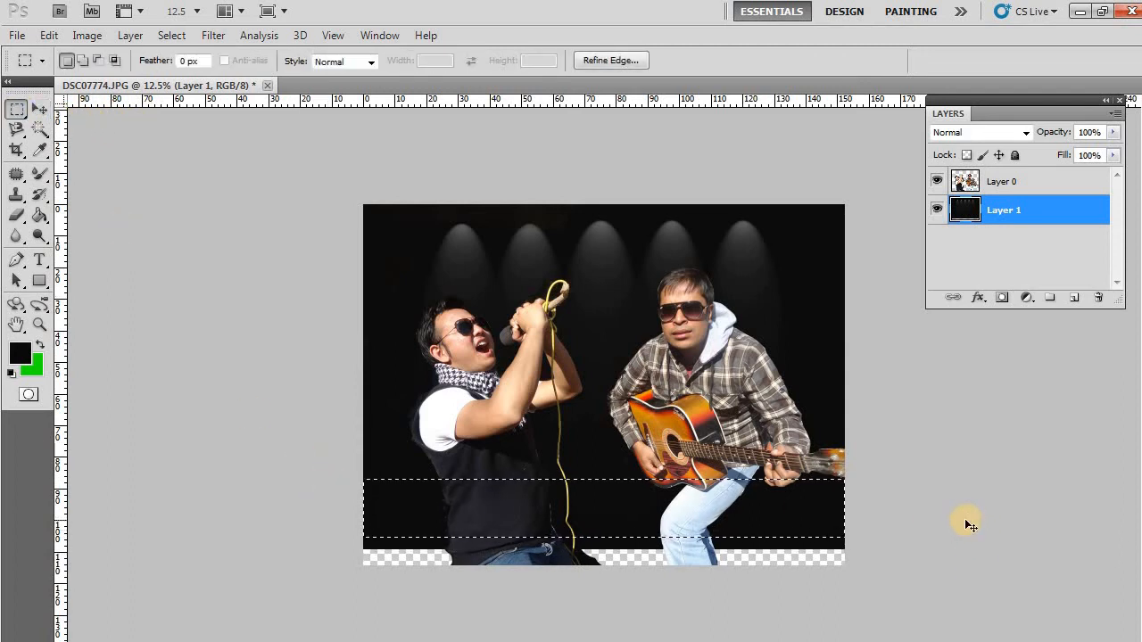
left_click_drag(785, 517, 782, 554)
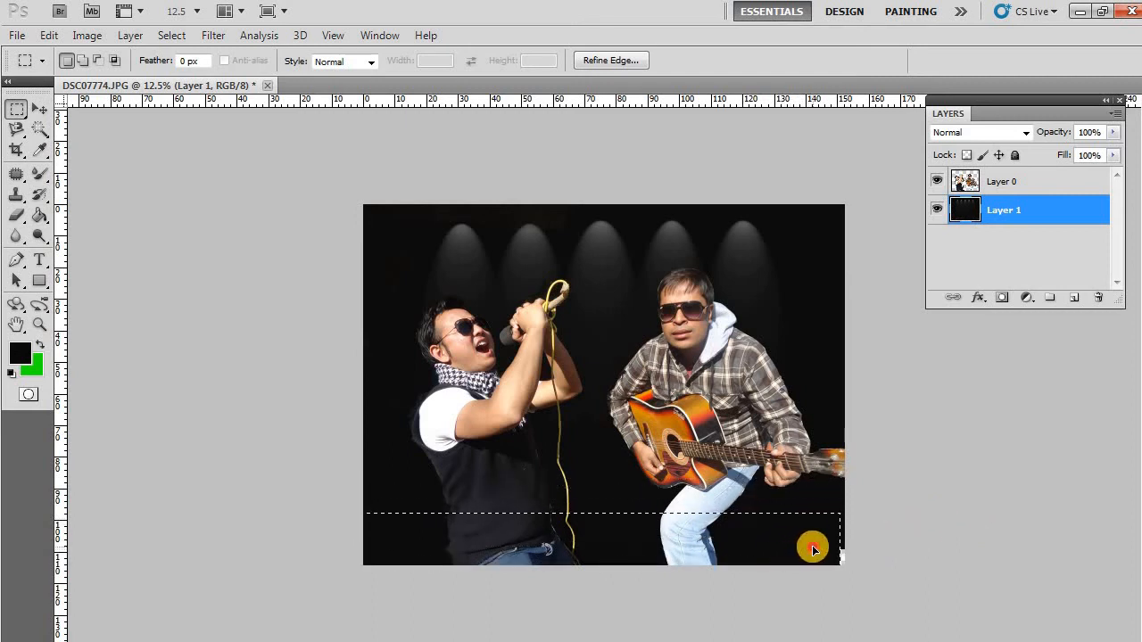
left_click_drag(813, 548, 819, 546)
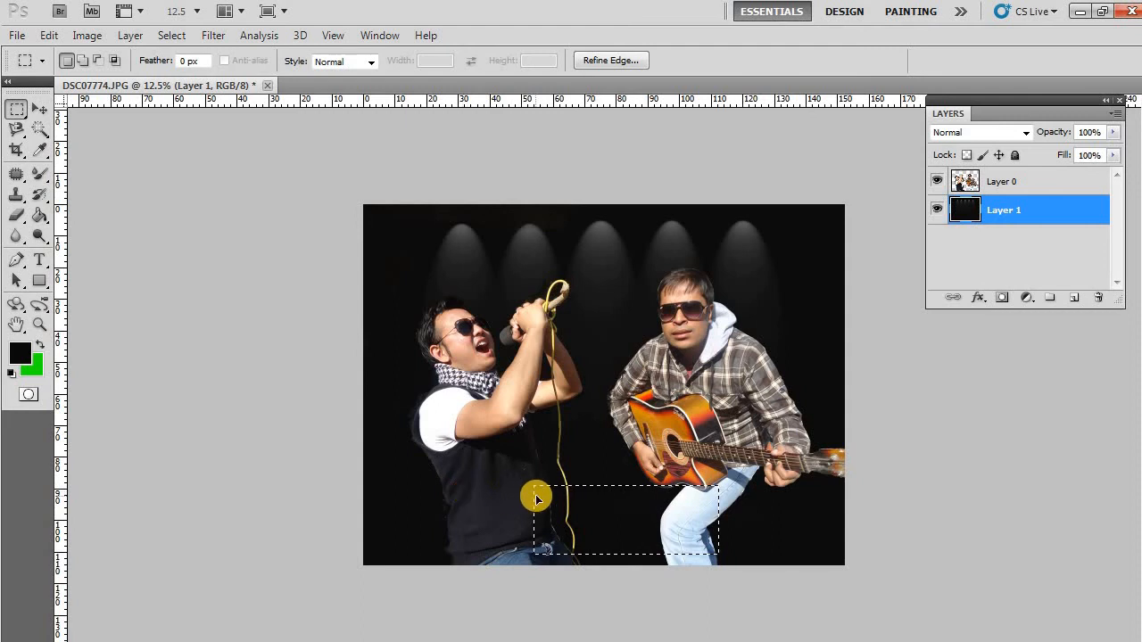
- Patch the lower backdrop between the musicians with a copied black area, deselect, and add a vertically flipped duplicate of Layer 1
left_click(600, 507)
left_click_drag(599, 506, 619, 306)
left_click_drag(640, 426, 545, 225)
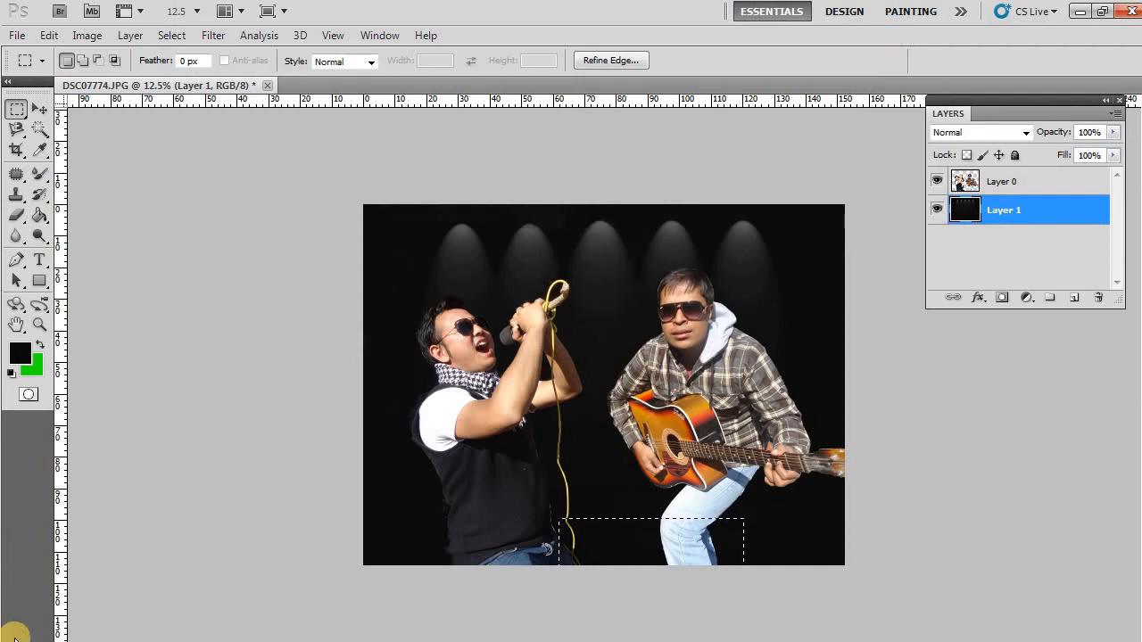
left_click(532, 523)
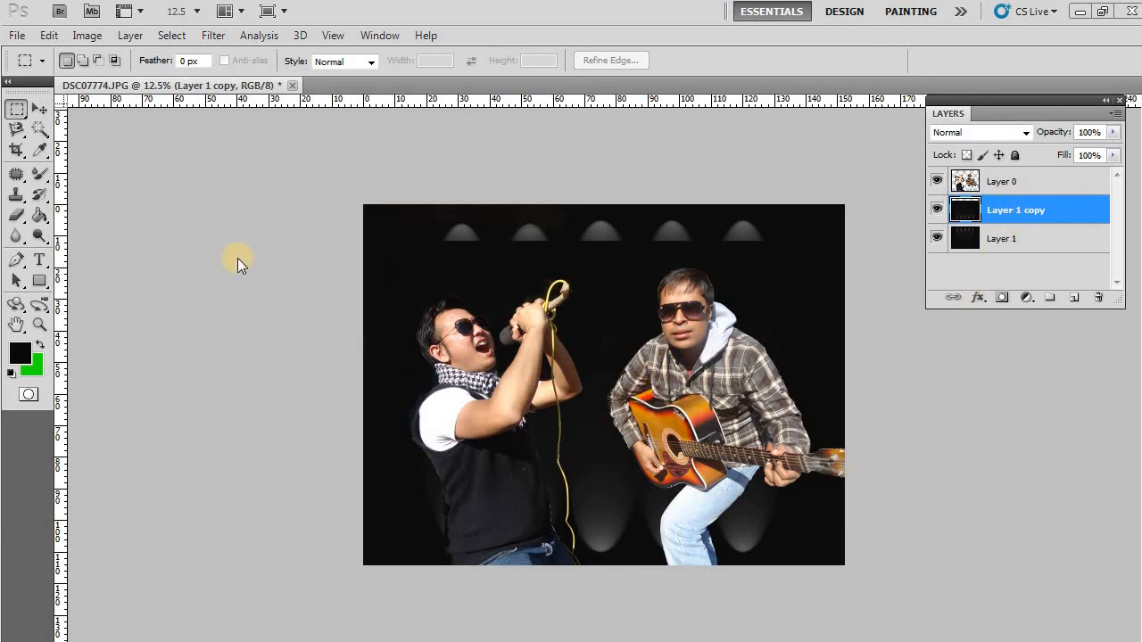
left_click(119, 36)
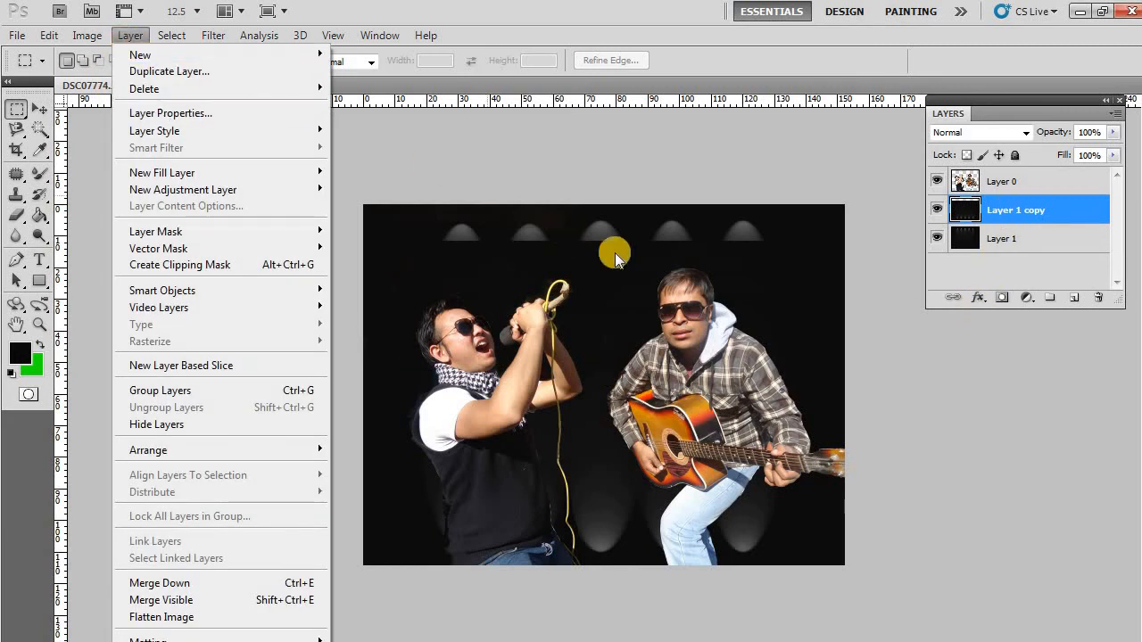
left_click(634, 169)
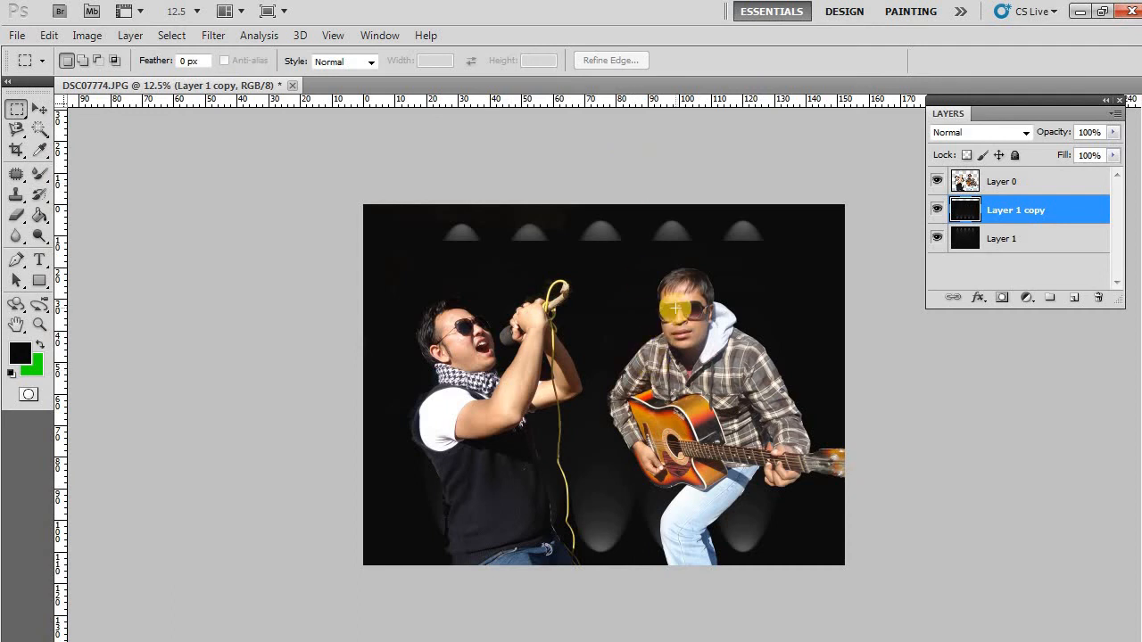
key("ctrl+t")
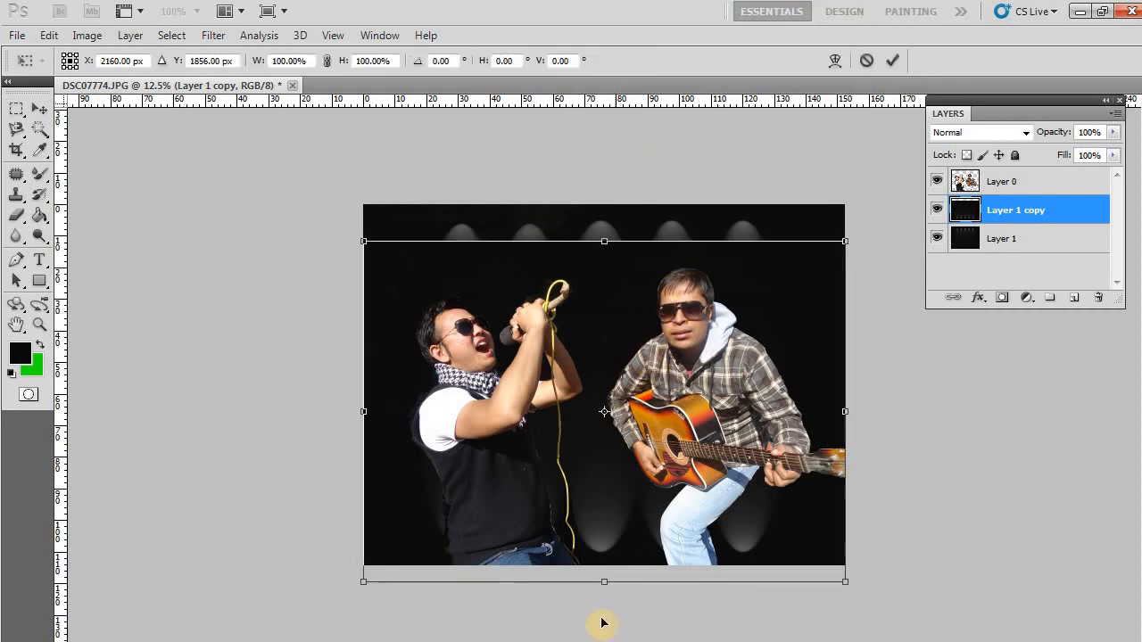
left_click_drag(607, 579, 602, 291)
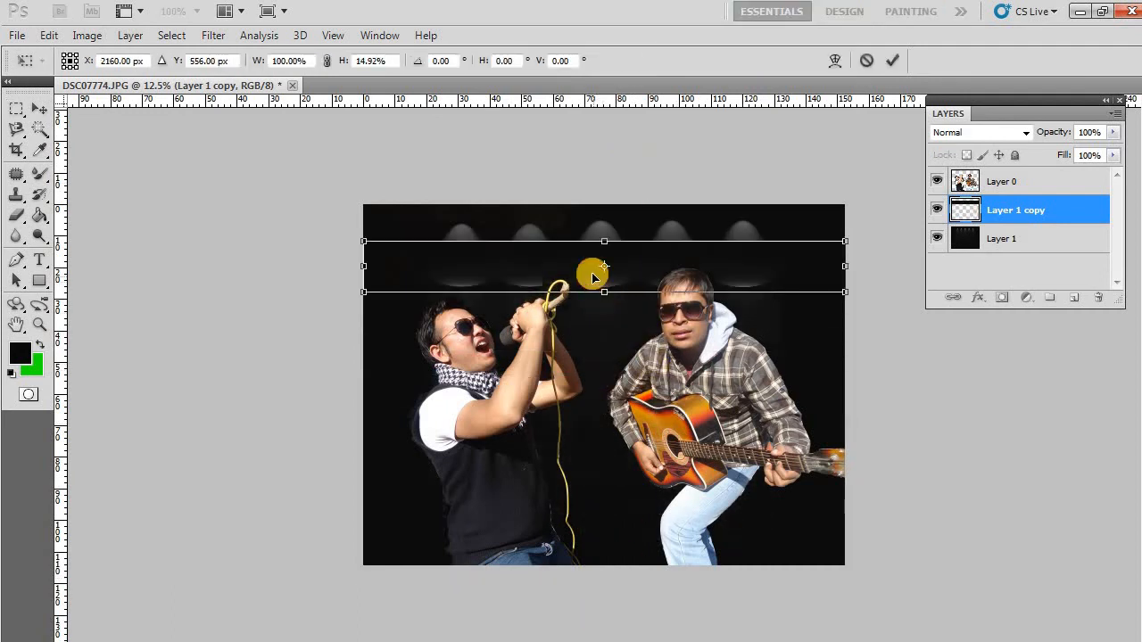
left_click_drag(580, 236, 657, 535)
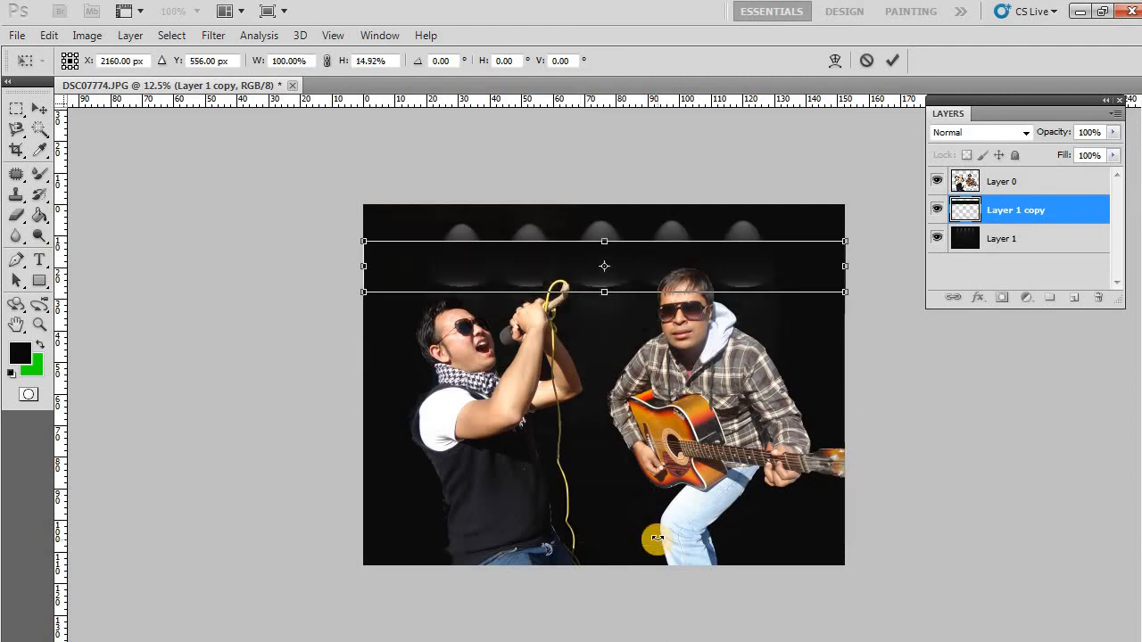
key("Return")
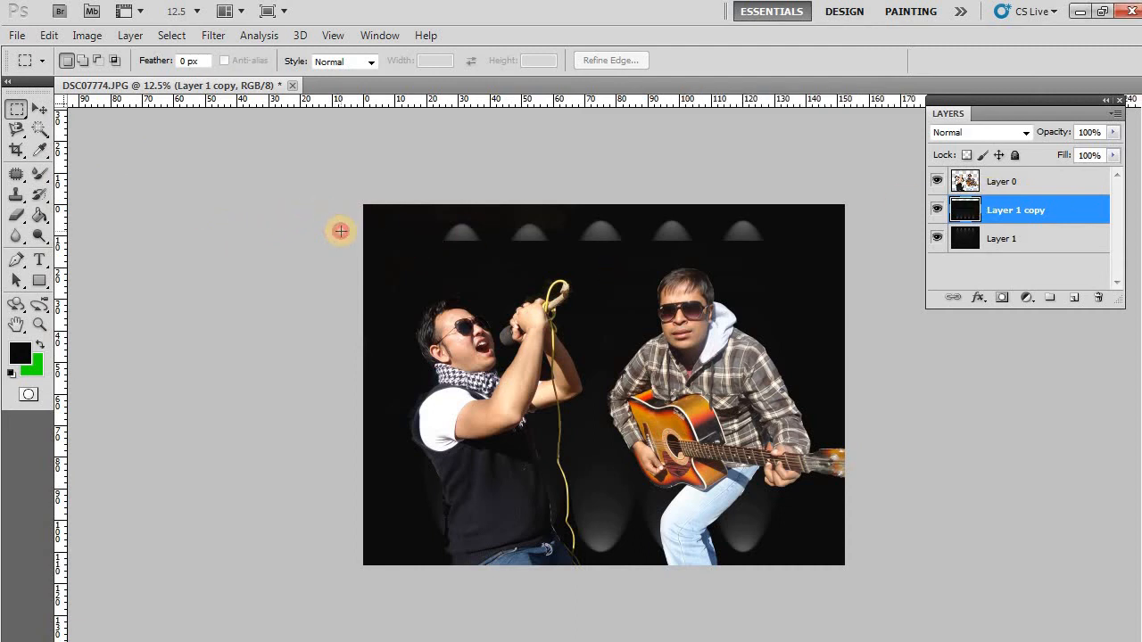
- Delete a full-width upper band from Layer 1 copy to reveal the upper spotlights, deselect, and merge the copy down into Layer 1
left_click_drag(339, 230, 913, 362)
key("Delete")
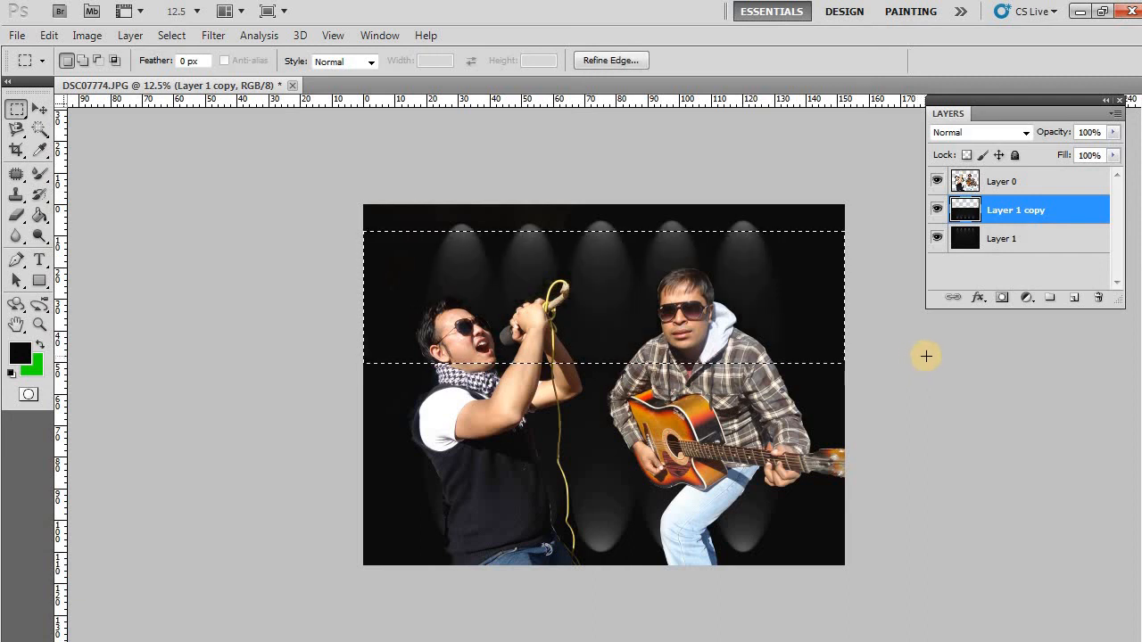
key("ctrl+d")
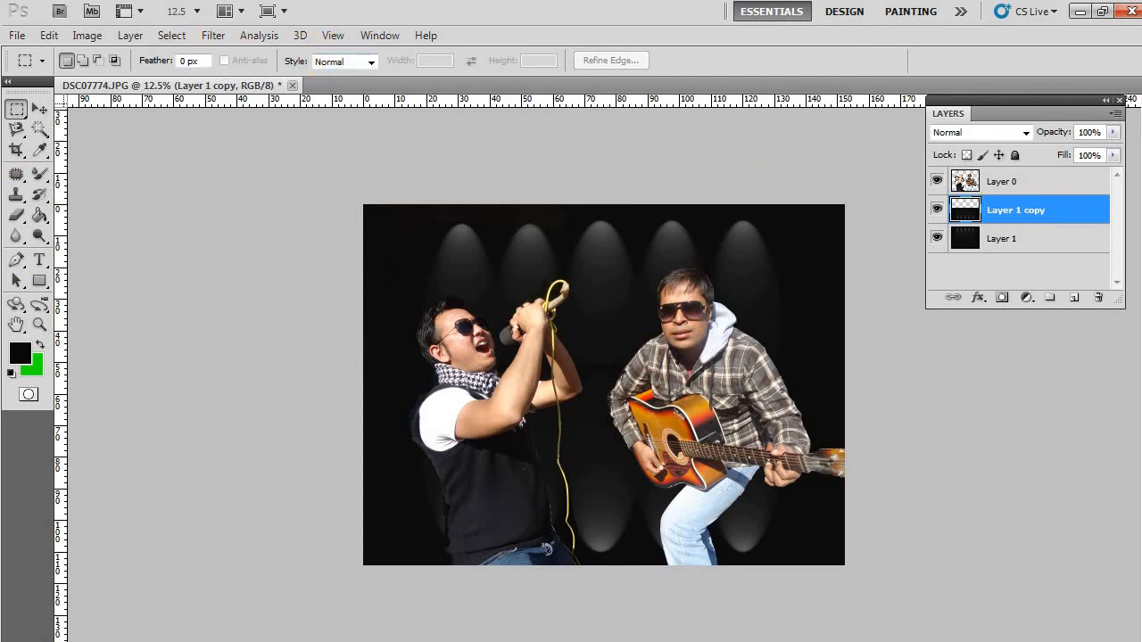
key("ctrl+e")
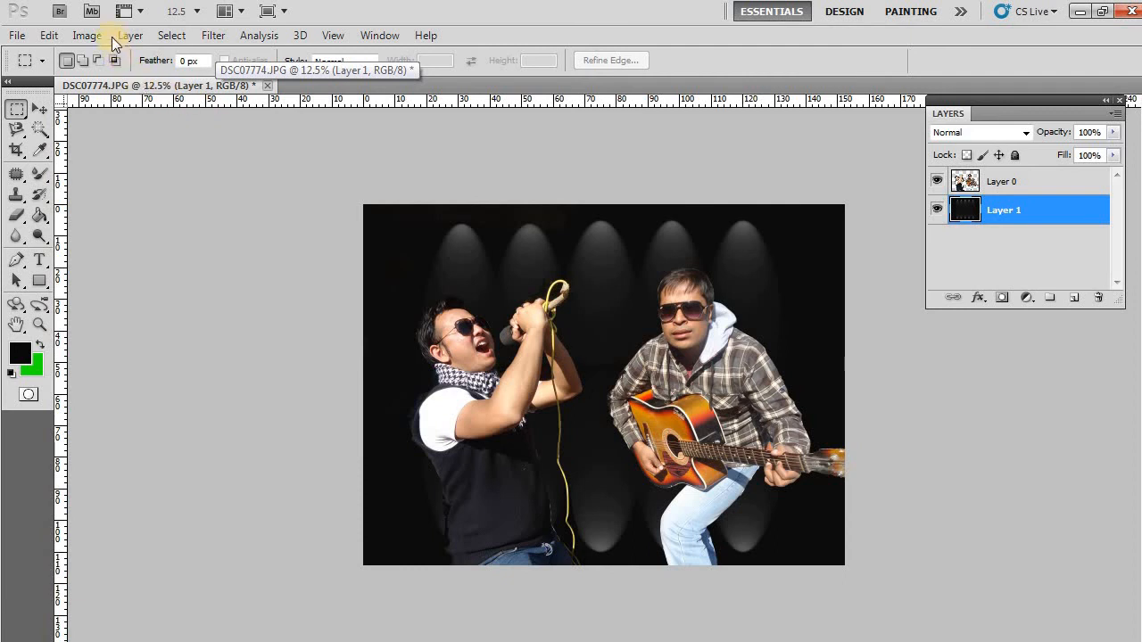
- Apply a Brightness/Contrast adjustment to the Layer 1 backdrop with brightness 72 and contrast 41
left_click(87, 35)
mouse_move(111, 57)
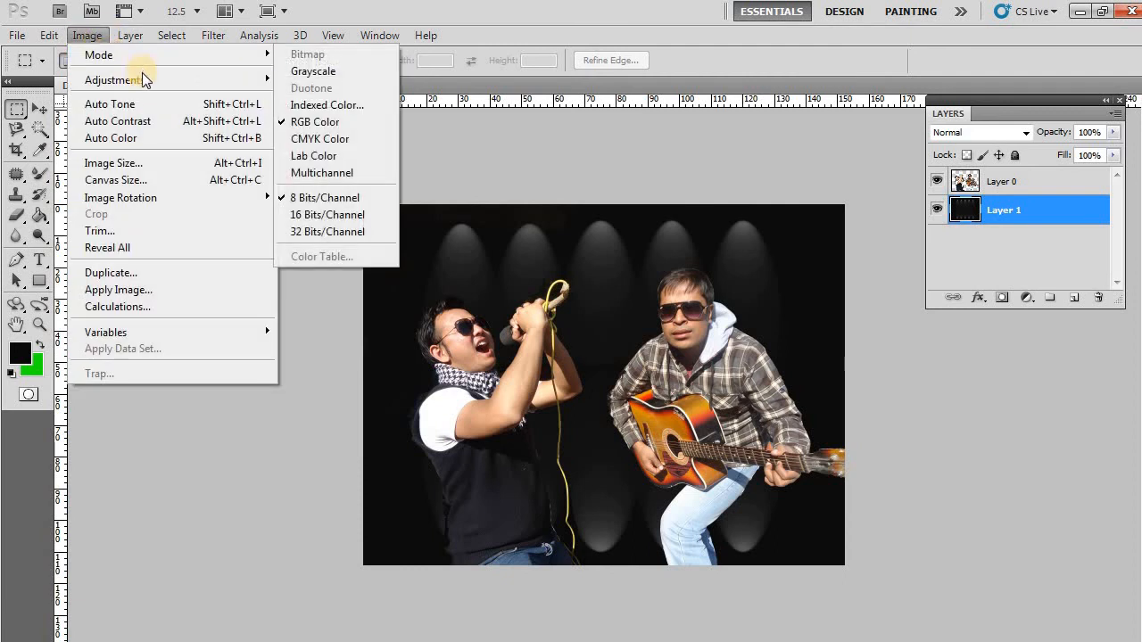
mouse_move(164, 75)
left_click(303, 79)
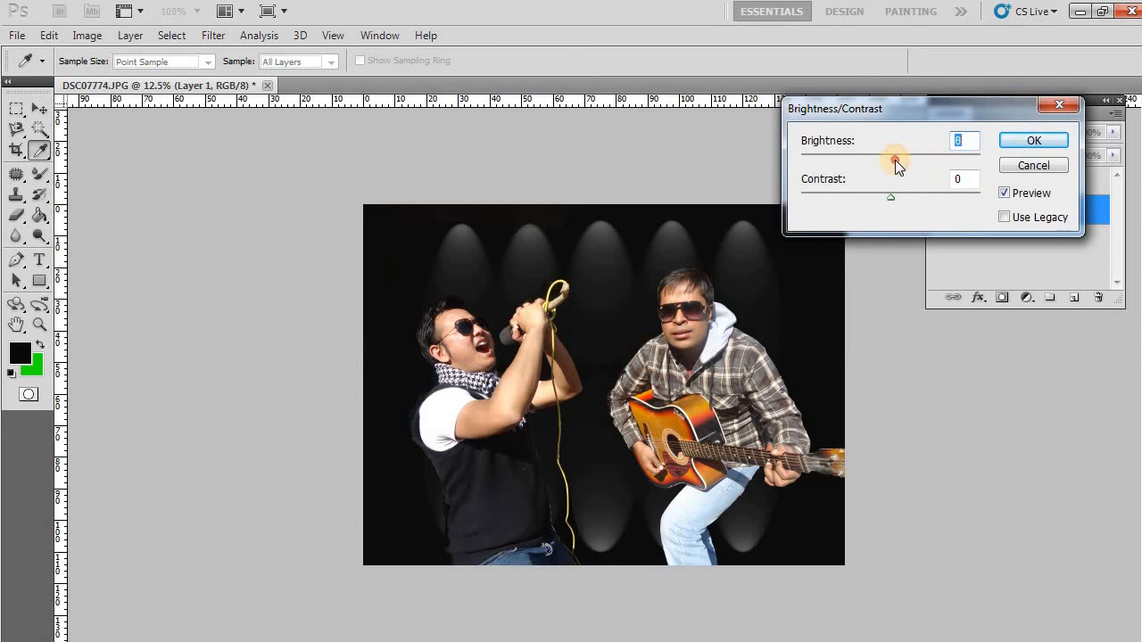
left_click_drag(896, 160, 940, 201)
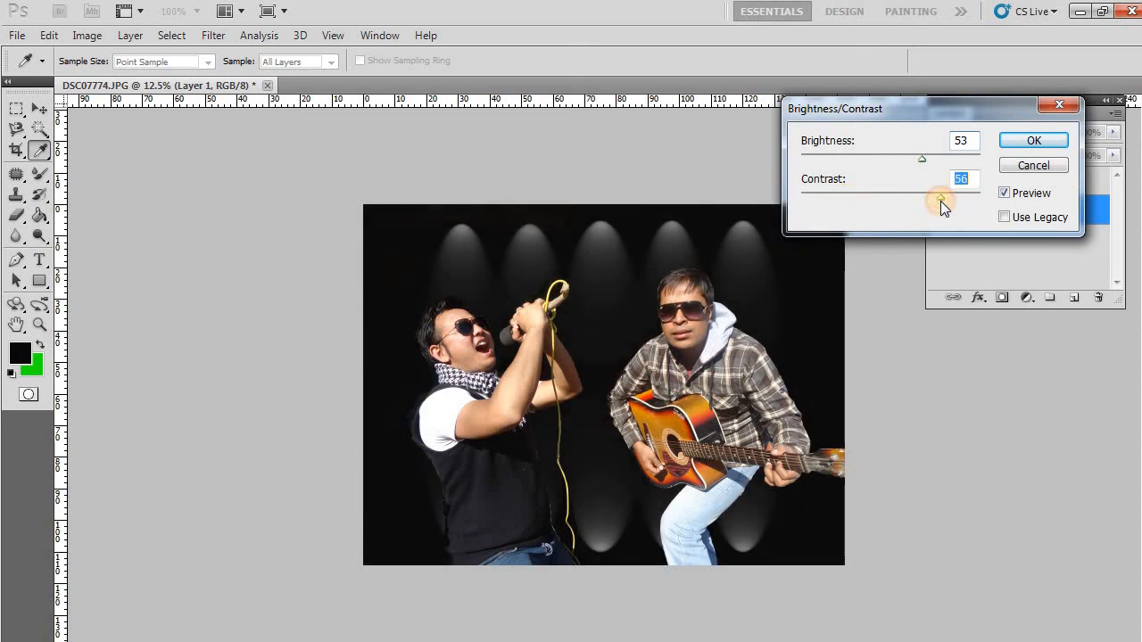
left_click_drag(921, 158, 955, 150)
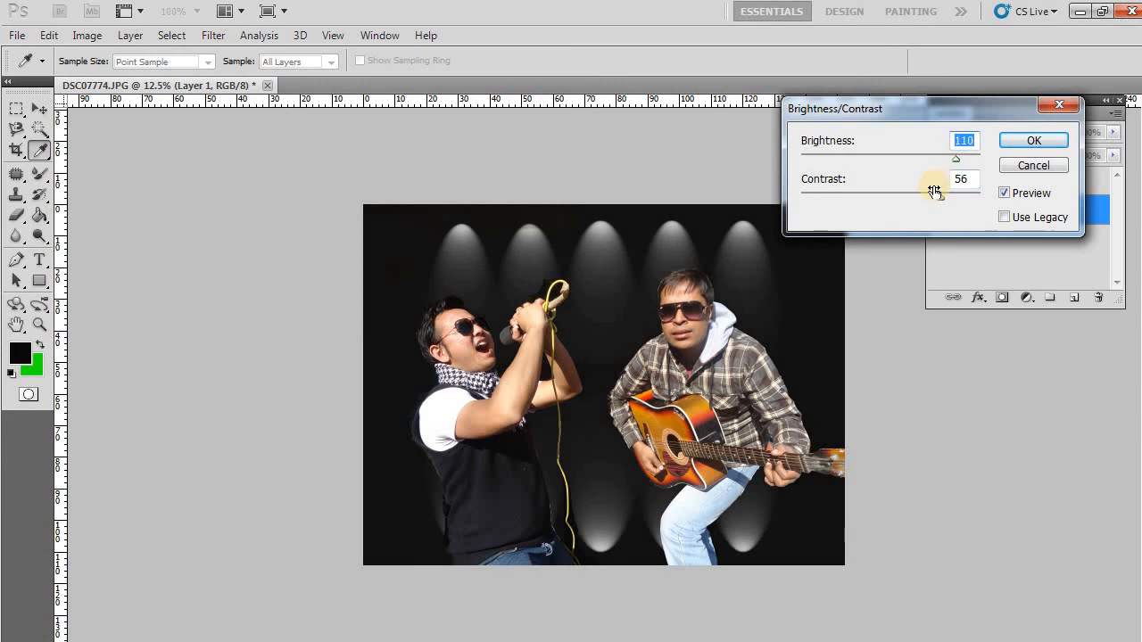
left_click_drag(936, 197, 978, 197)
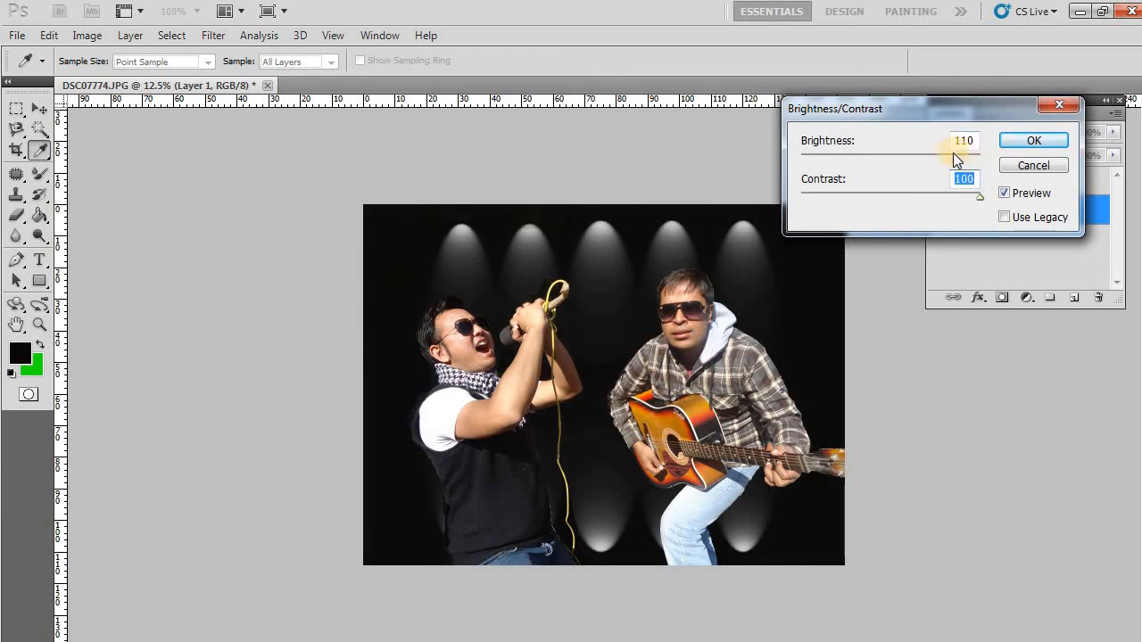
left_click_drag(955, 161, 927, 199)
mouse_move(953, 159)
left_mouse_down()
mouse_move(924, 160)
mouse_move(933, 161)
left_mouse_up()
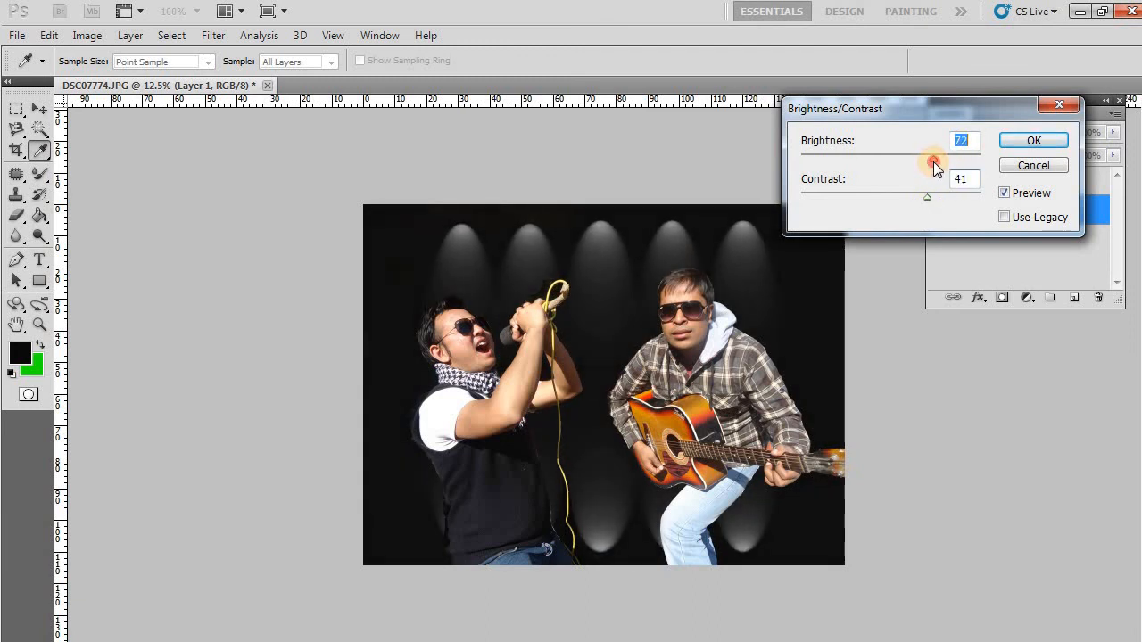
left_click(1032, 141)
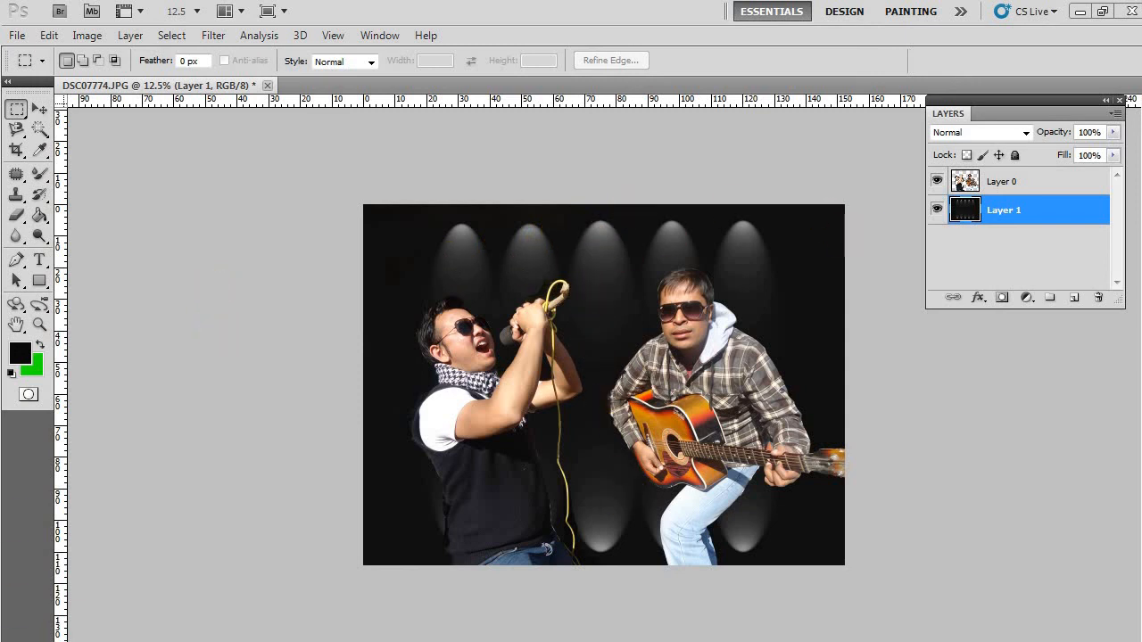
- Switch to the Notepad window containing the website address
left_click(75, 640)
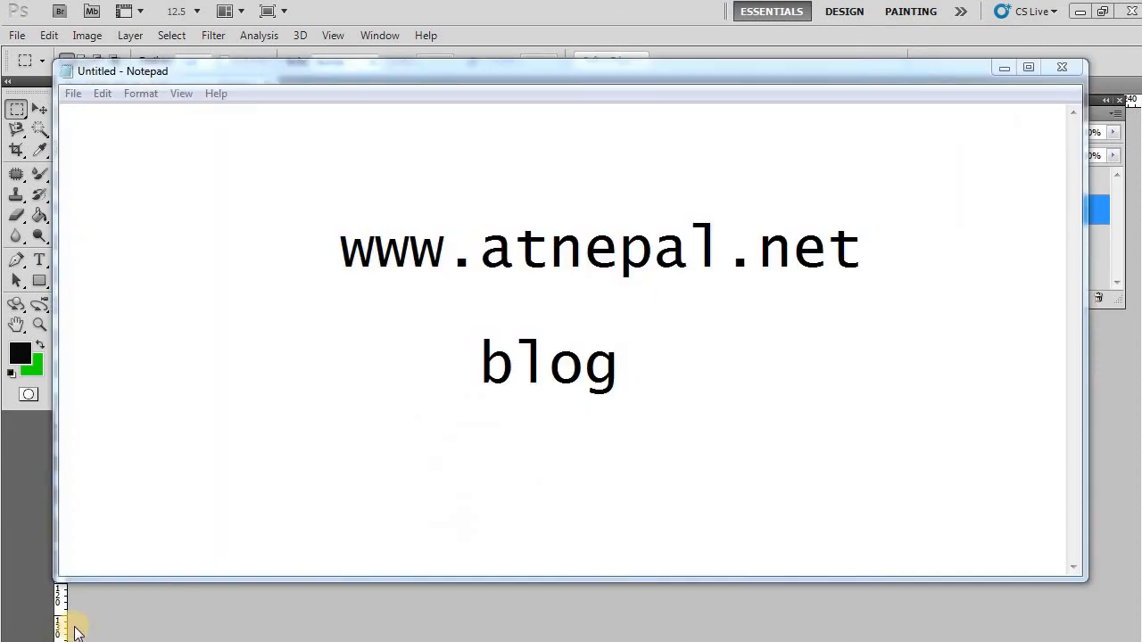